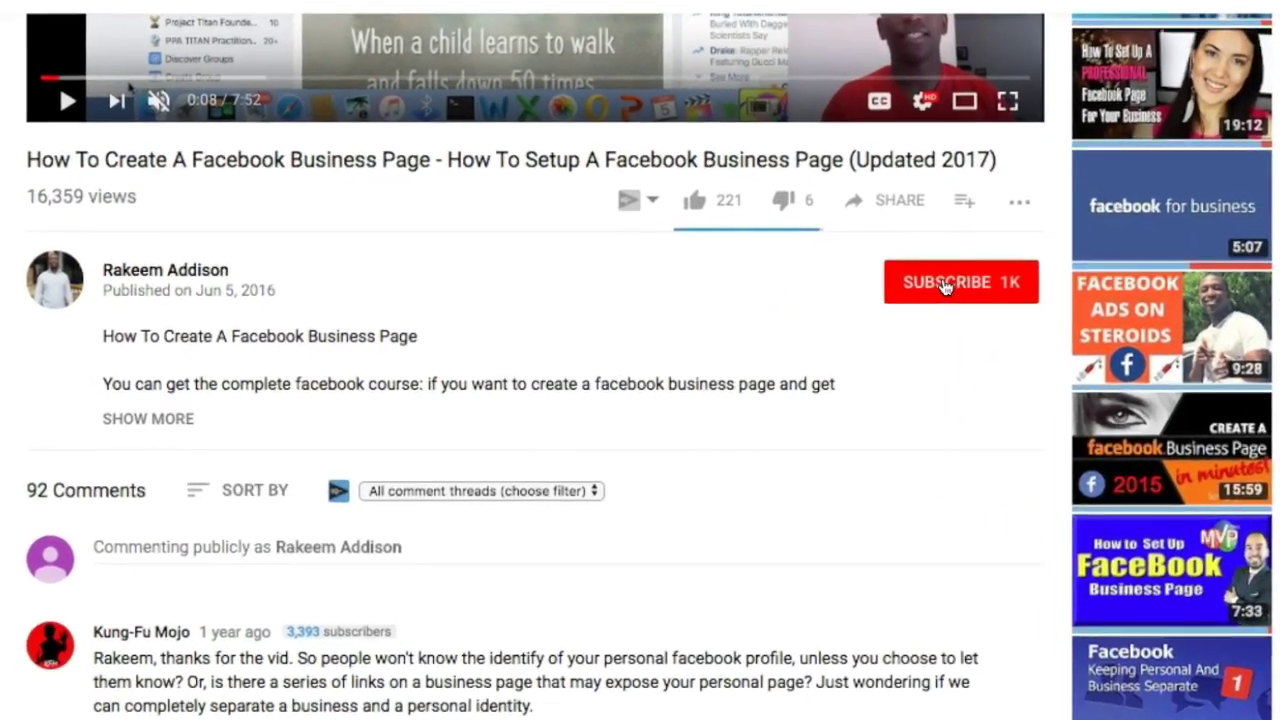
# - Subscribe to the channel behind the Facebook business page video and open its notification bell
pyautogui.click(831, 308)
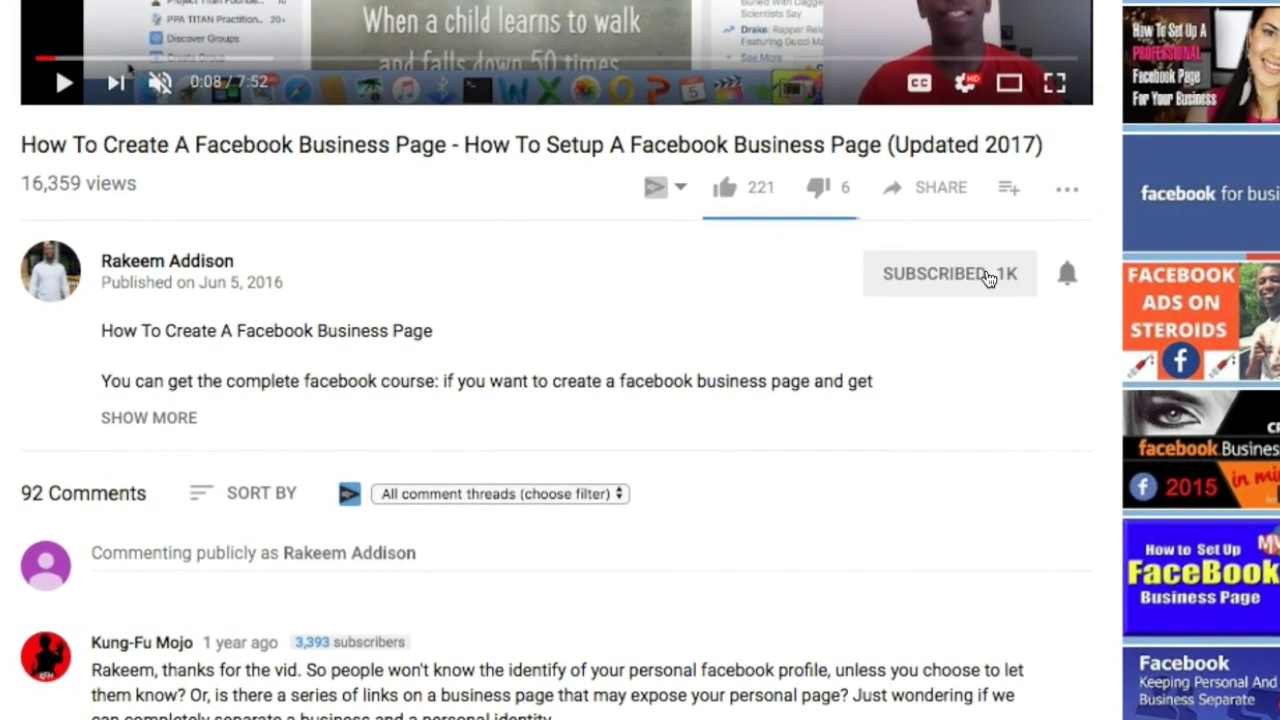
pyautogui.click(1068, 274)
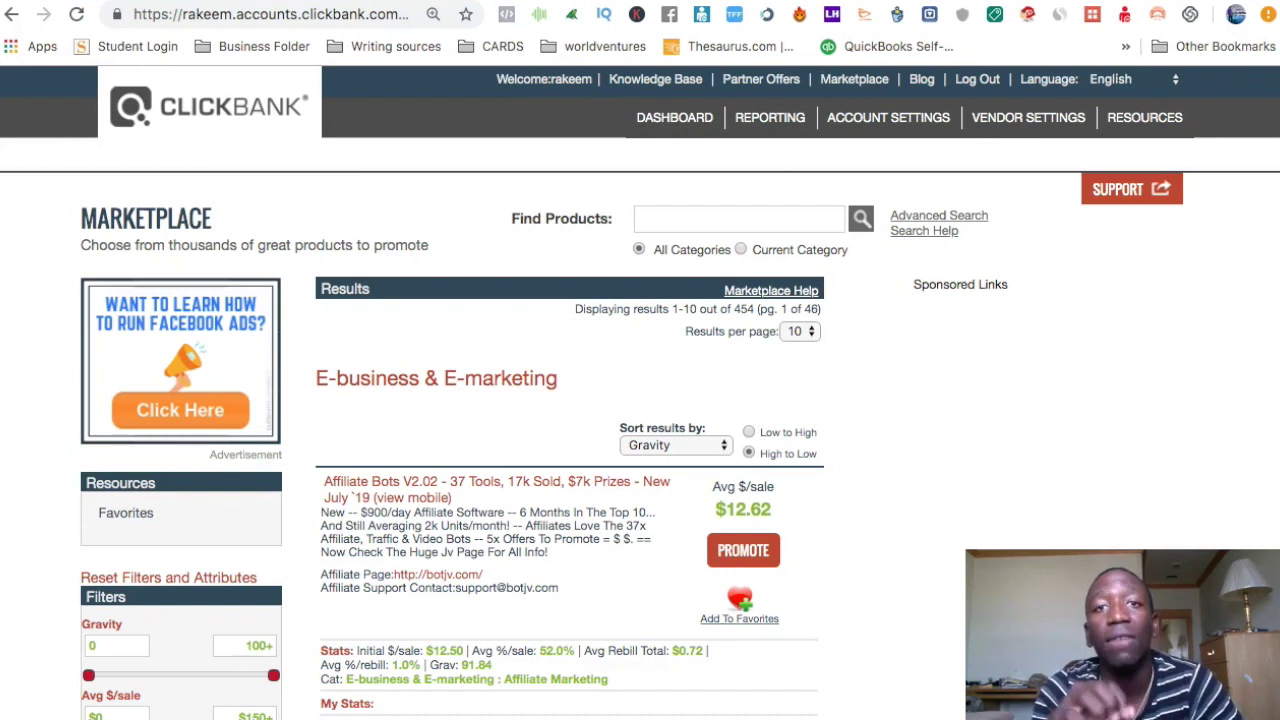
pyautogui.scroll(-4, 563, 389)
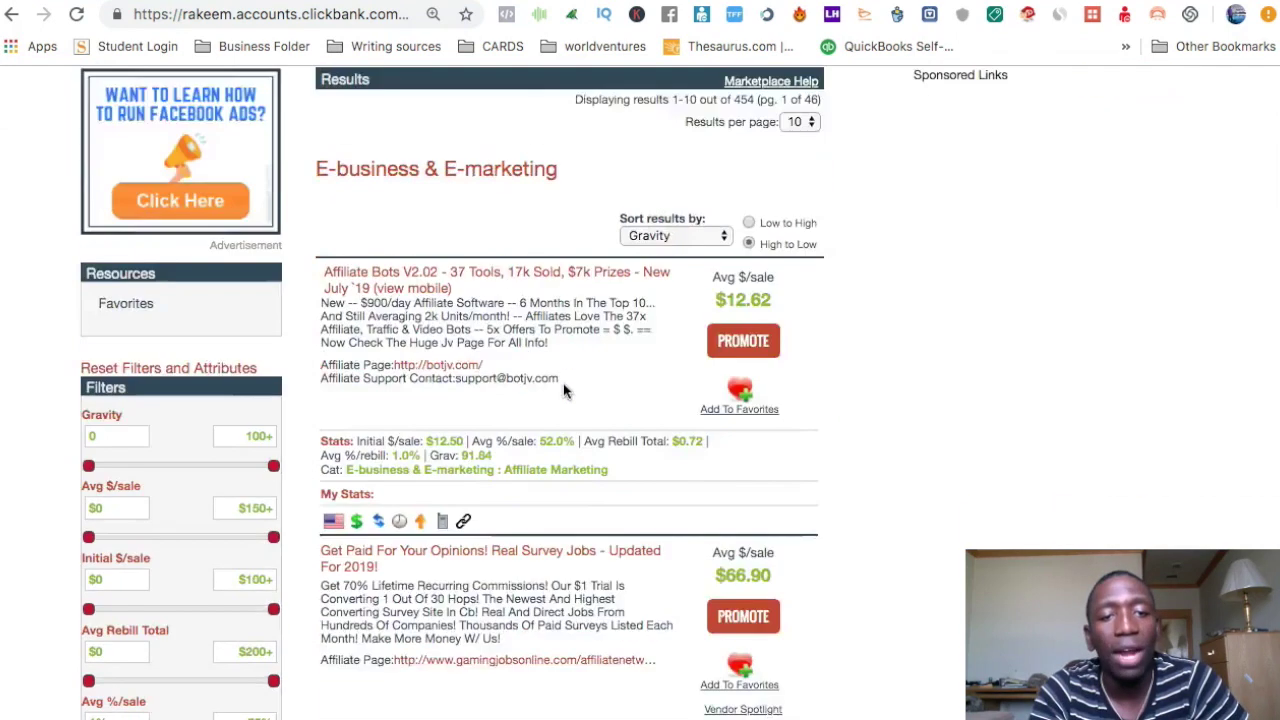
pyautogui.scroll(-3, 563, 389)
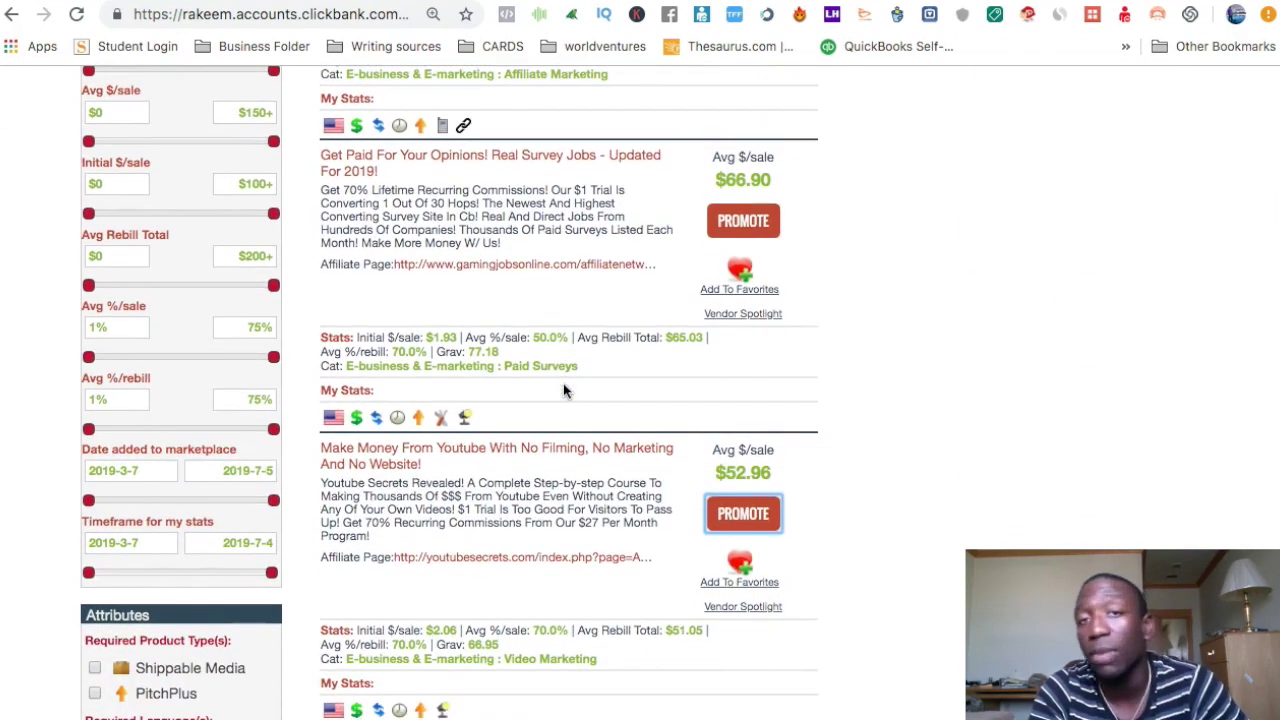
pyautogui.scroll(-1, 563, 390)
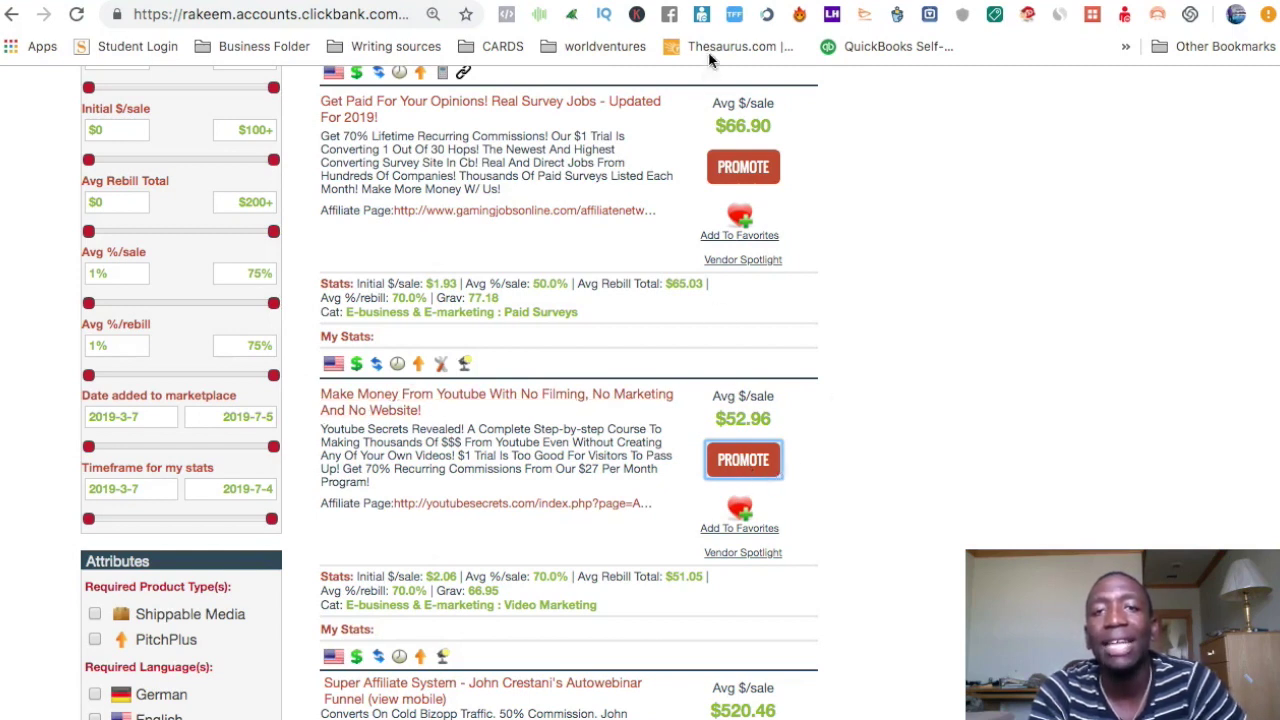
# - Switch to the RapidTables notepad page and copy the ClickBank URL marked as My Affiliate Link
pyautogui.click(716, 1)
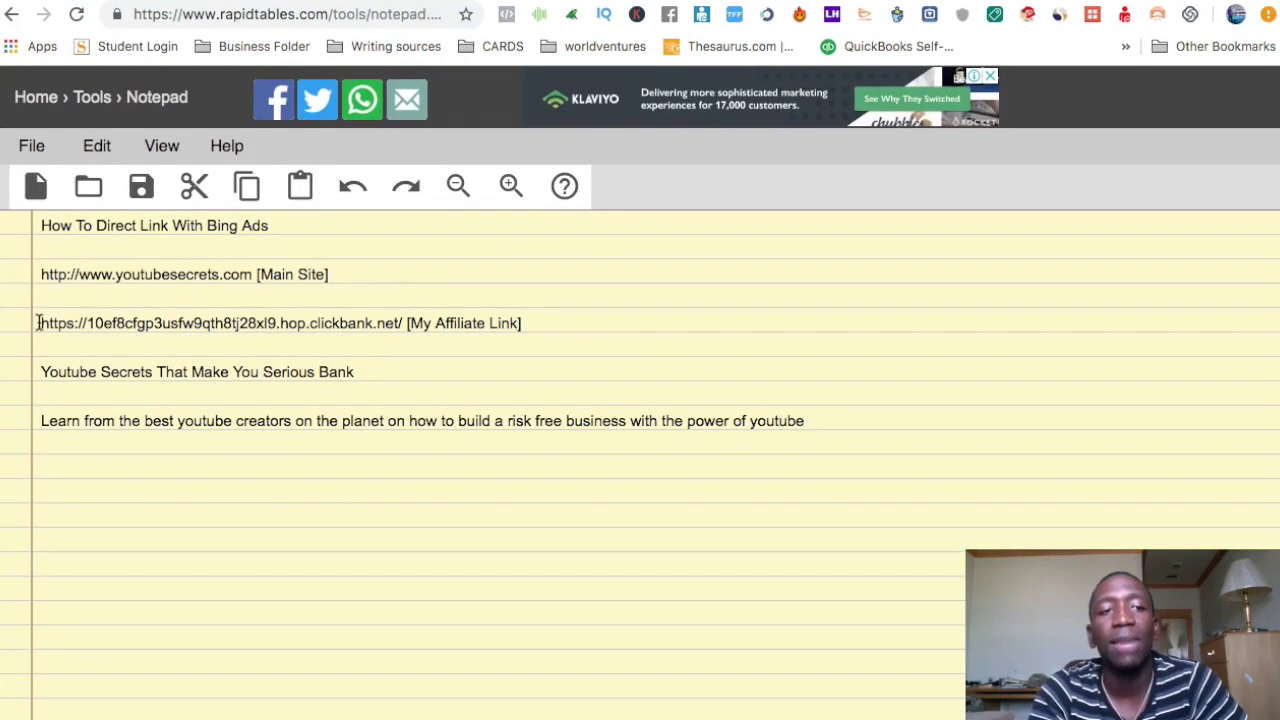
pyautogui.moveTo(40, 322); pyautogui.dragTo(403, 320)
pyautogui.hotkey('ctrl', 'c')
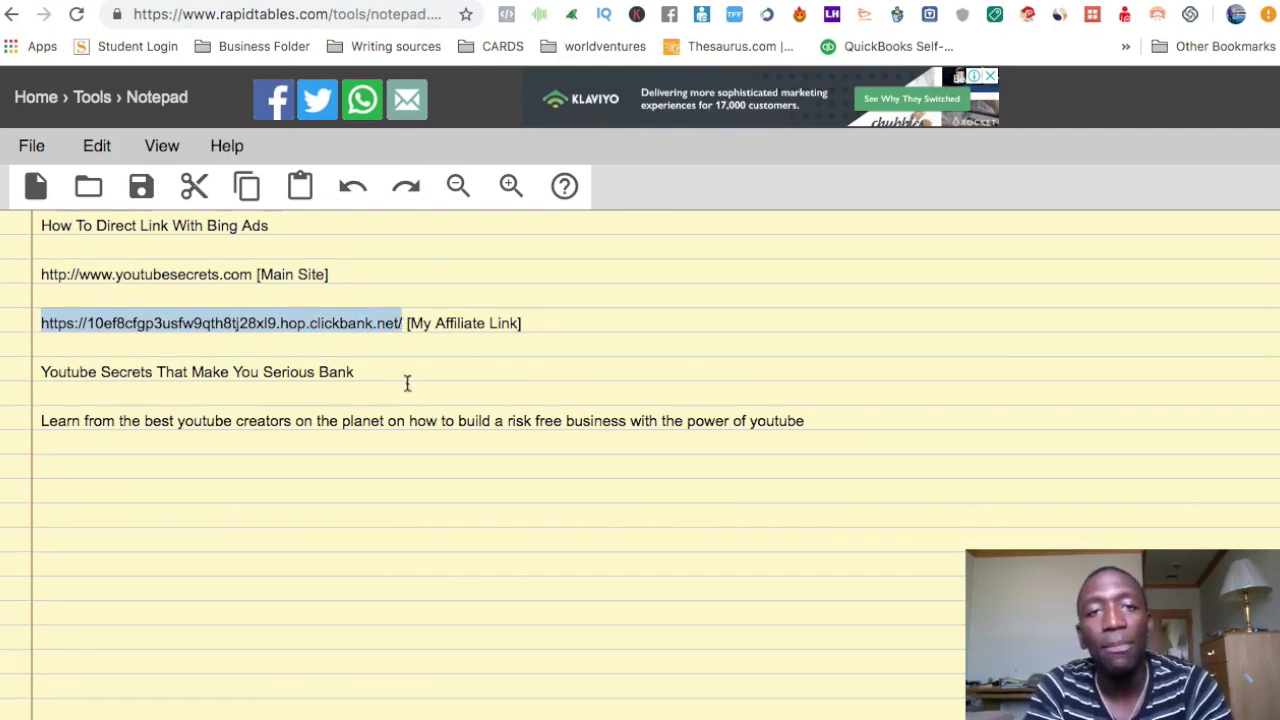
# - Switch to ClickMagick and start a new tracking link with the copied affiliate link as its primary URL
pyautogui.click(885, 1)
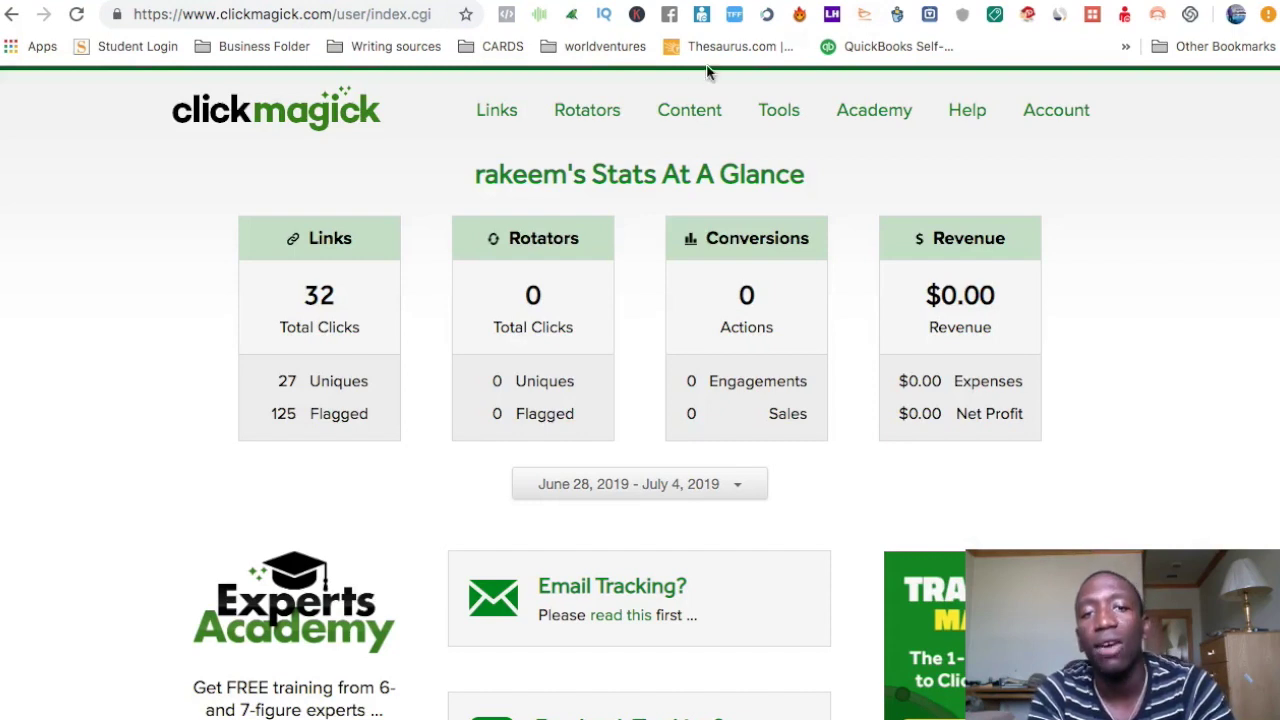
pyautogui.click(508, 113)
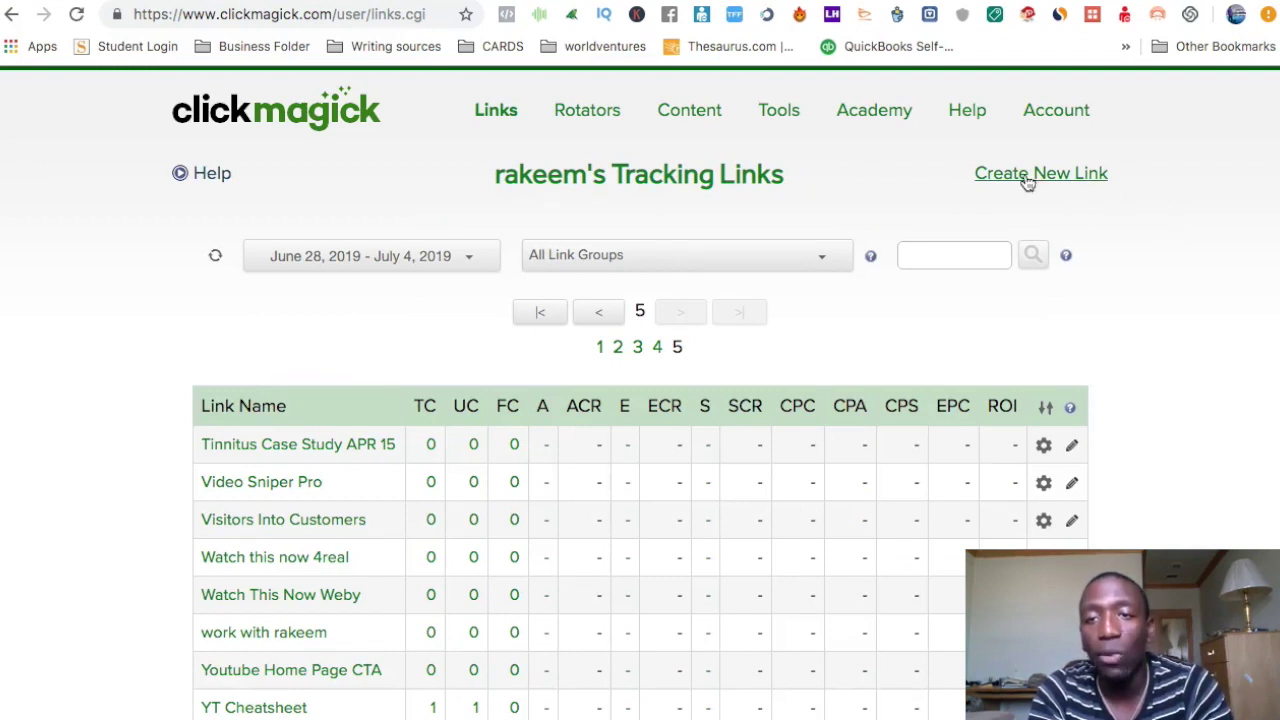
pyautogui.click(1028, 181)
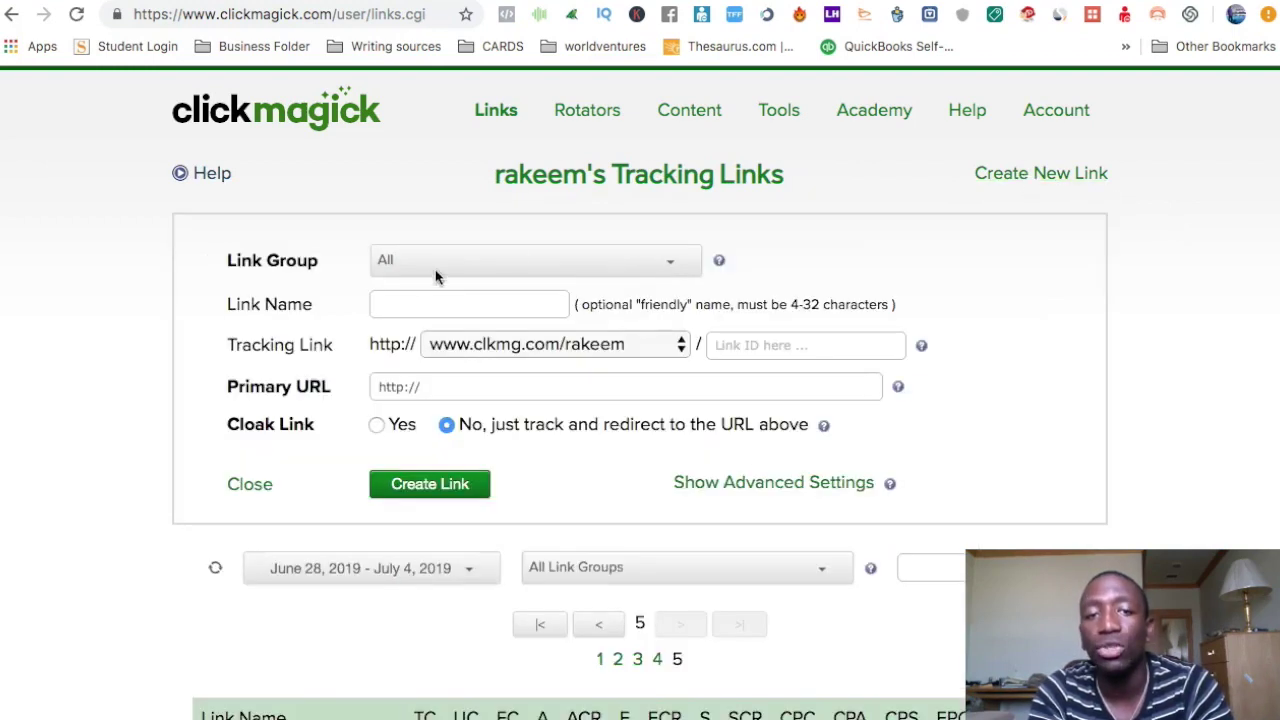
pyautogui.click(474, 391)
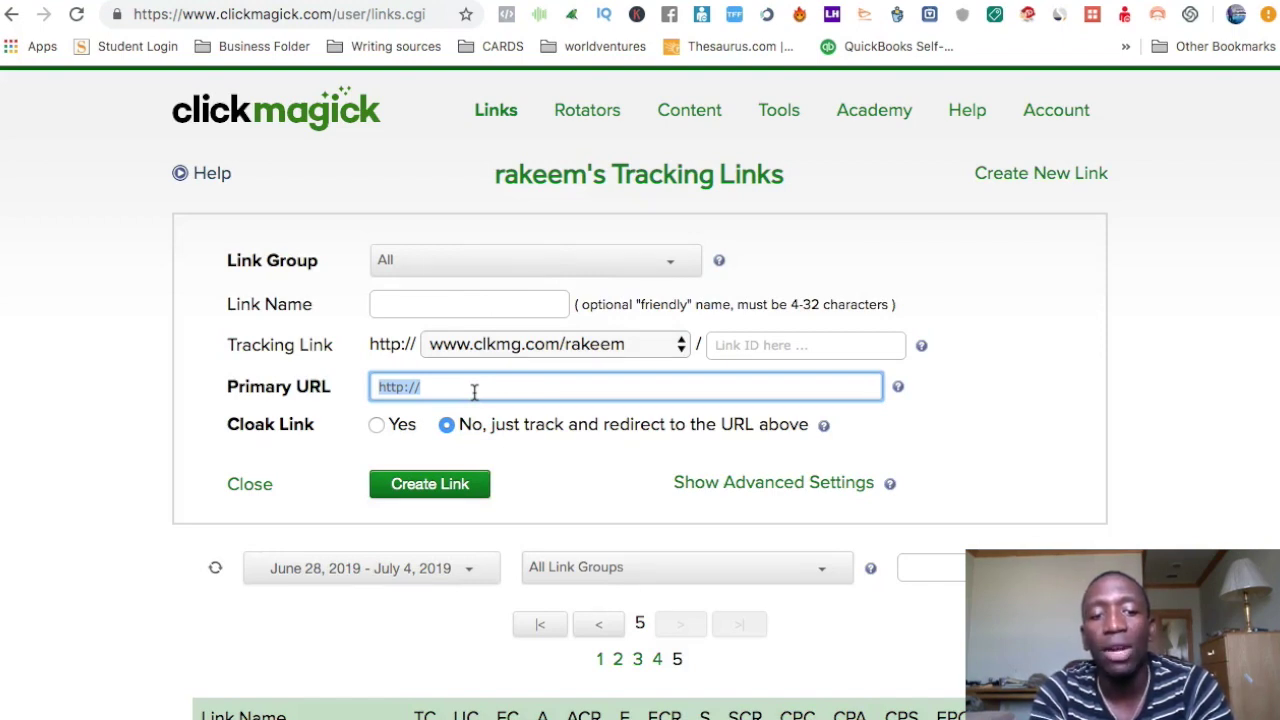
pyautogui.hotkey('ctrl', 'v')
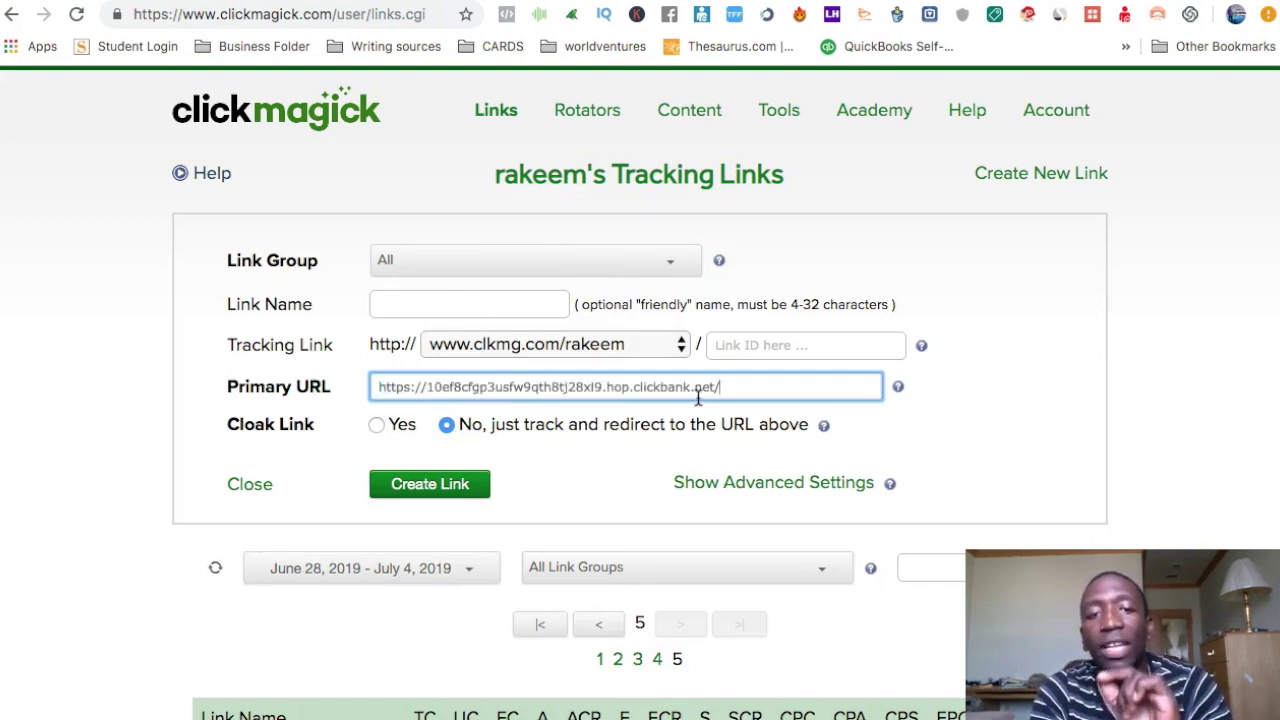
# - Name the new tracking link "tracking for youtube"
pyautogui.click(489, 303)
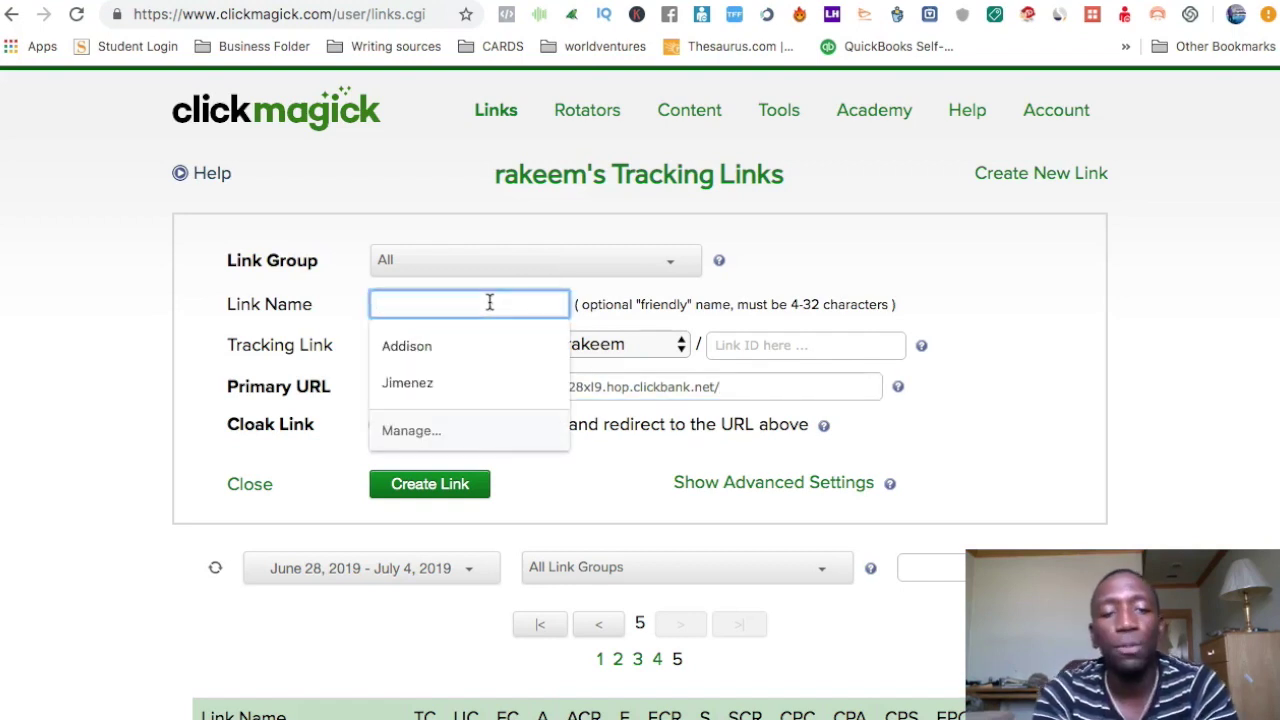
pyautogui.write('Track')
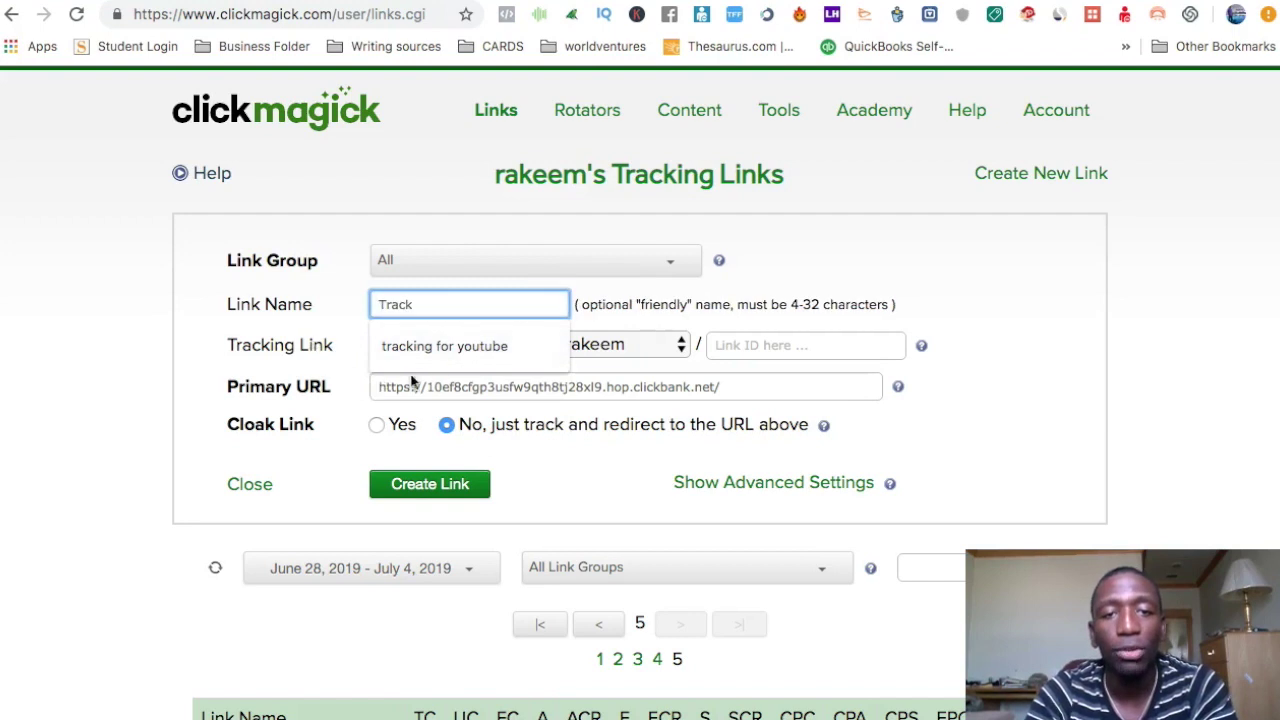
pyautogui.click(443, 350)
pyautogui.click(1202, 281)
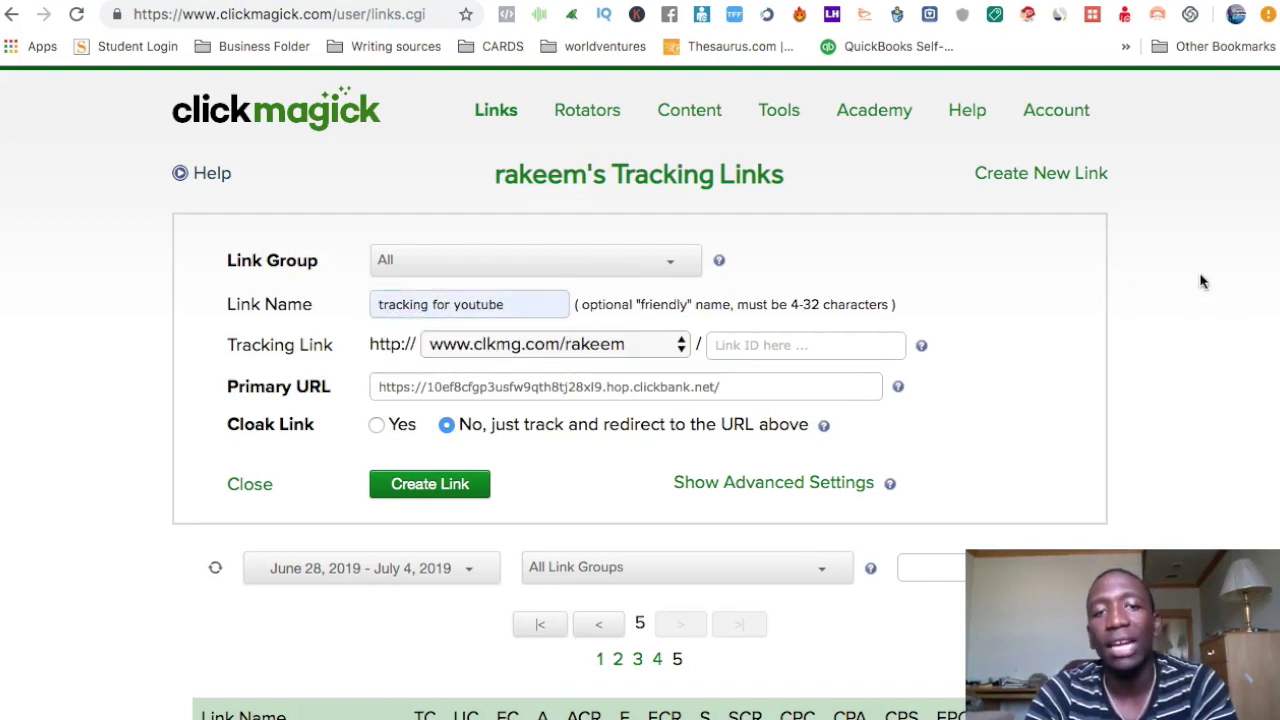
# - Set the tracking link's ID to ytbingads and create the link
pyautogui.click(794, 347)
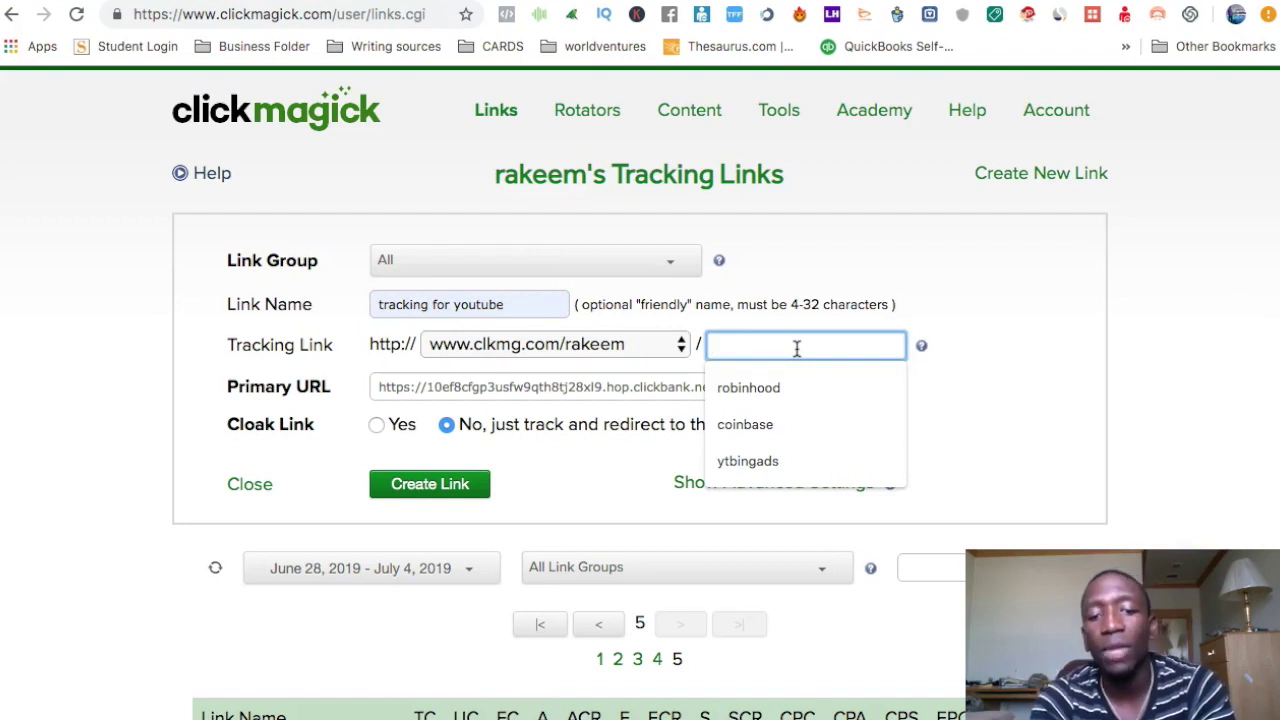
pyautogui.write('yt')
pyautogui.write('bing')
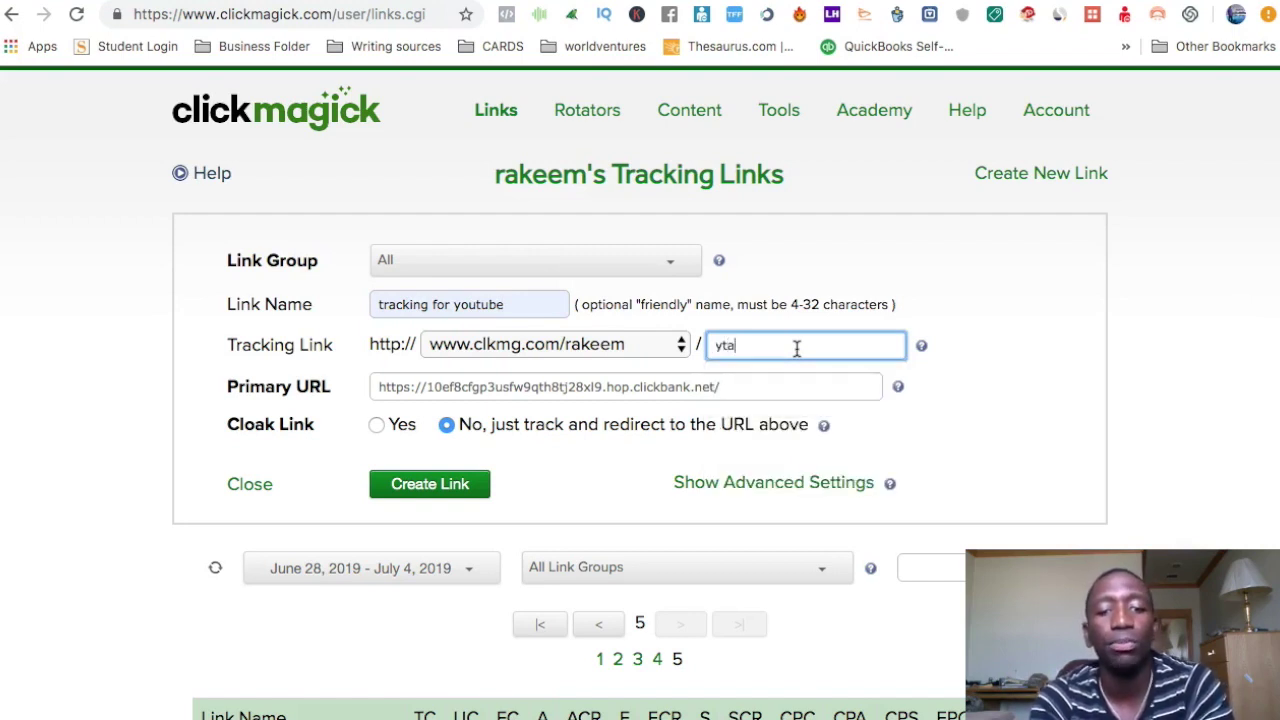
pyautogui.write('a')
pyautogui.click(794, 388)
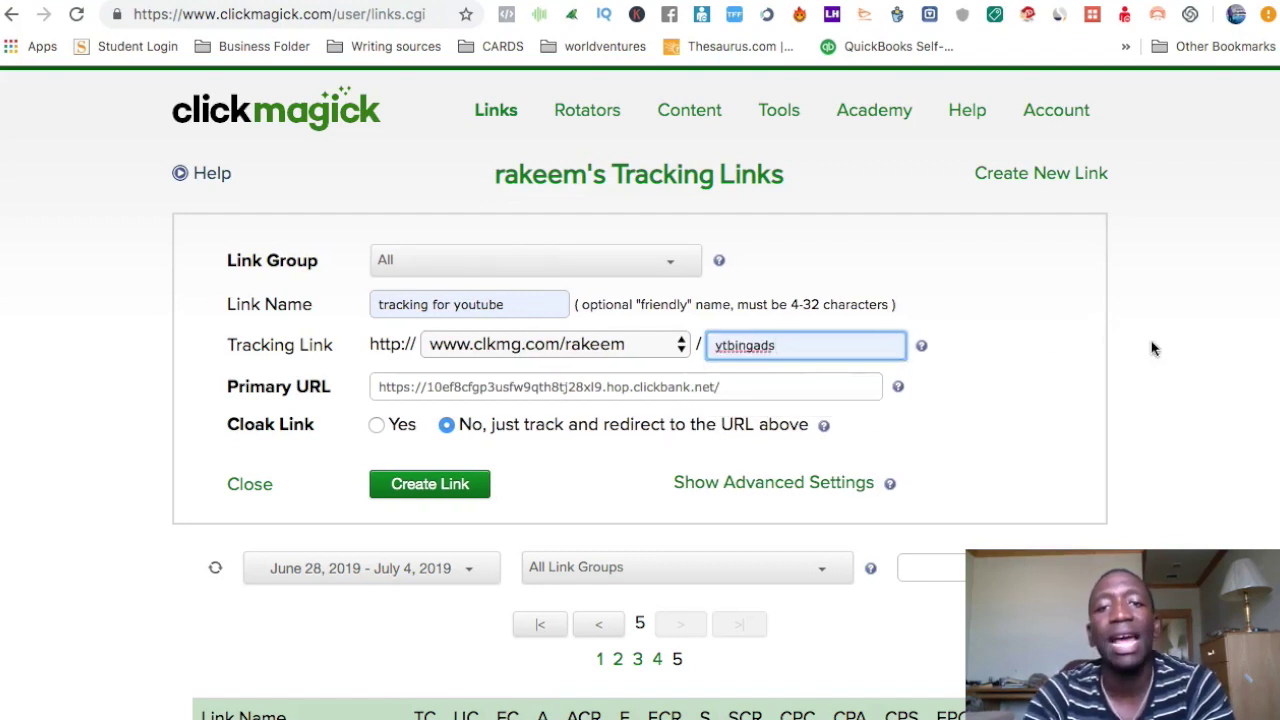
pyautogui.click(1151, 347)
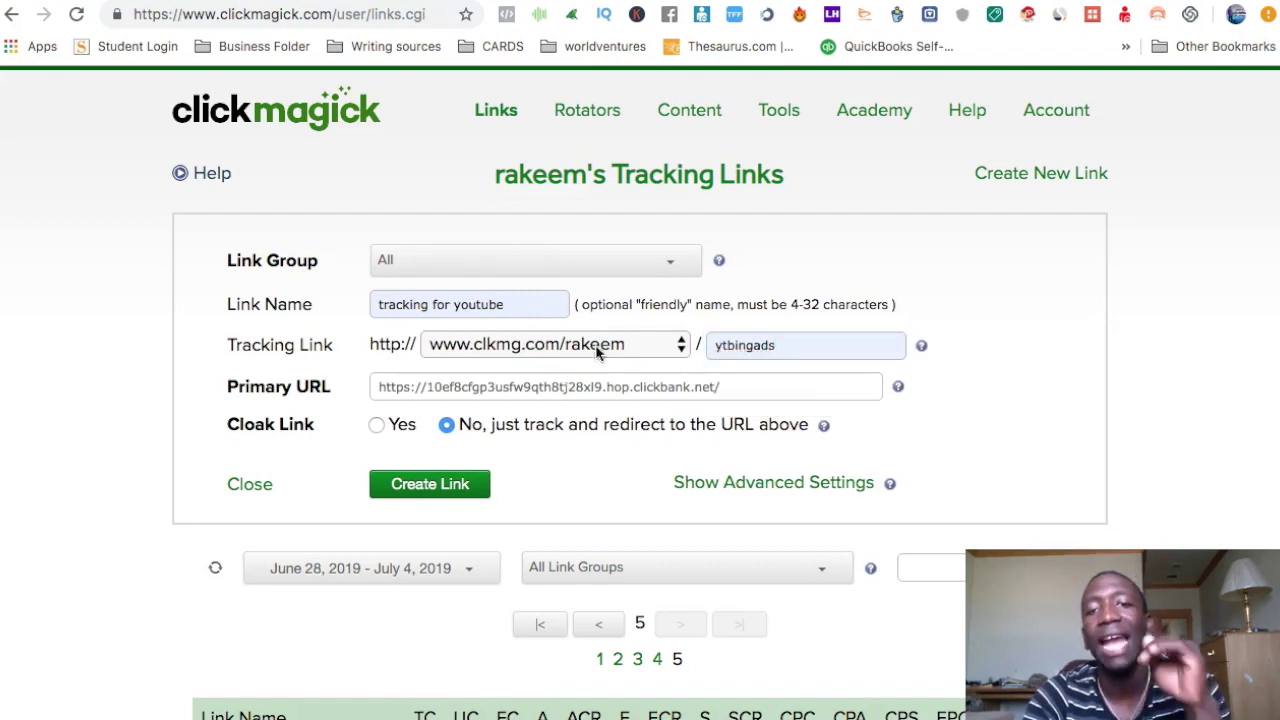
pyautogui.click(446, 486)
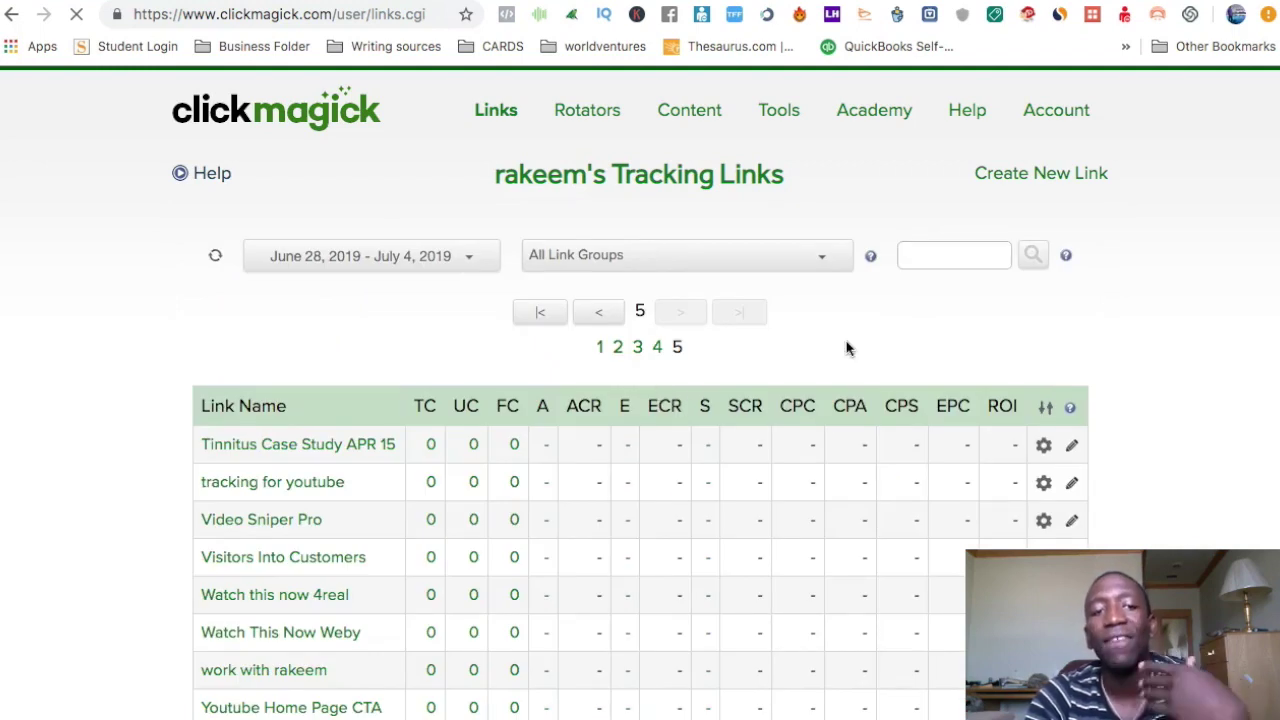
# - Open the details of the "tracking for youtube" link and copy its tracking link
pyautogui.scroll(-1, 848, 347)
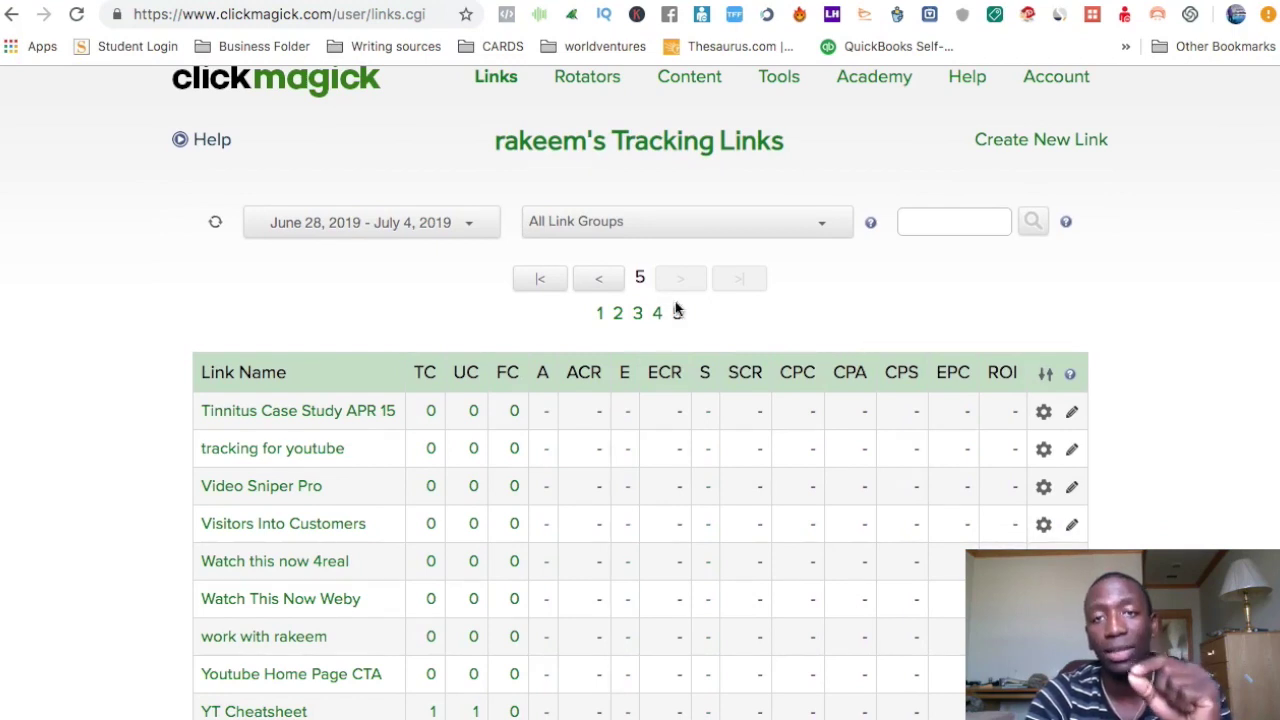
pyautogui.click(340, 449)
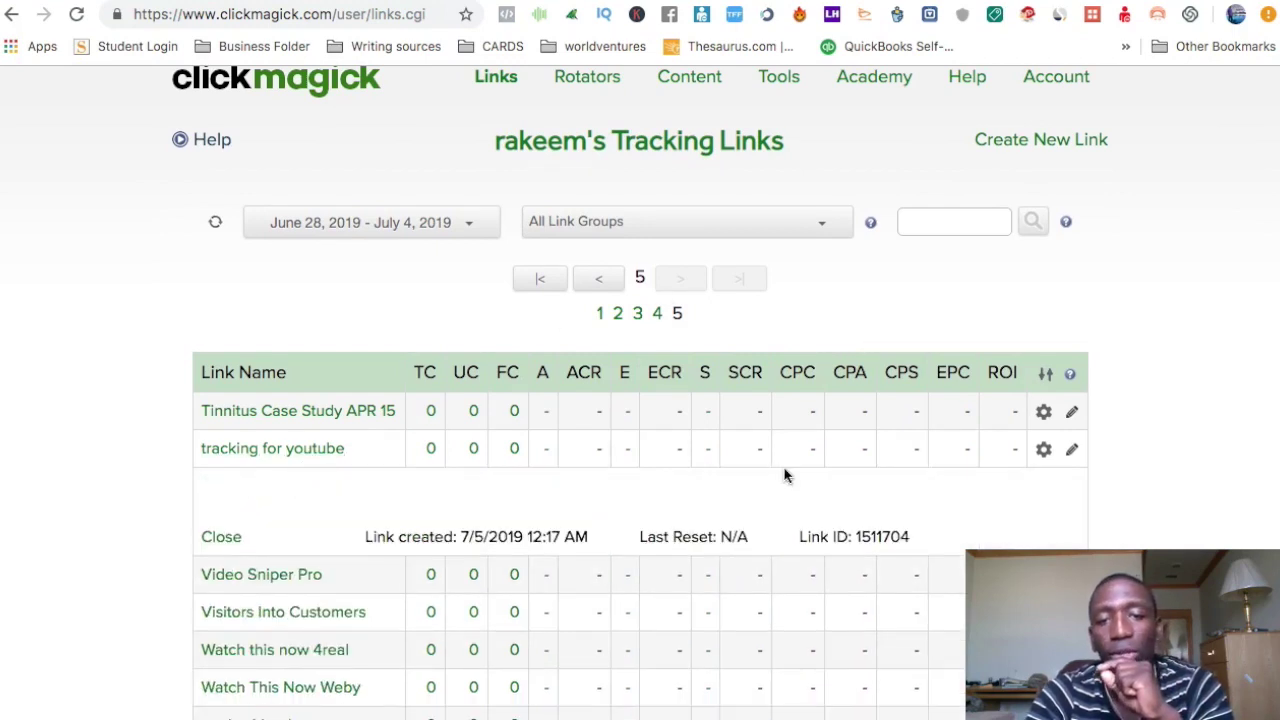
pyautogui.scroll(-2, 1029, 489)
pyautogui.scroll(-3, 1024, 499)
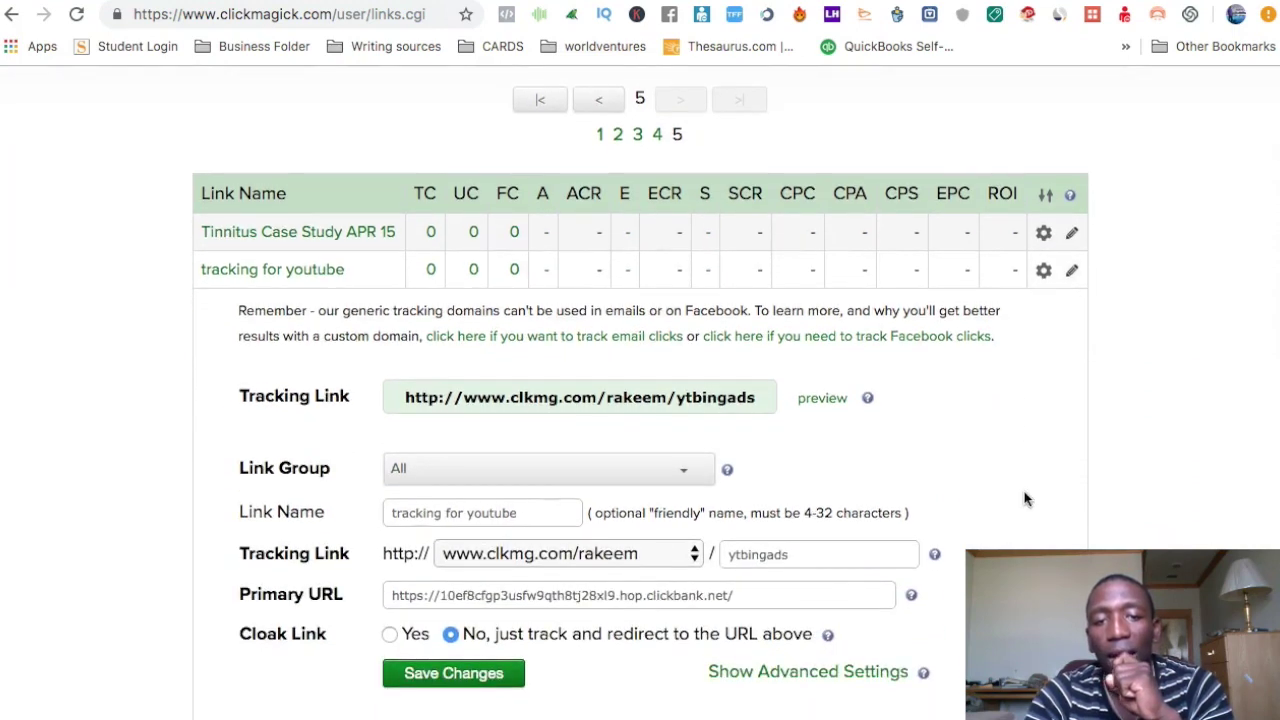
pyautogui.click(1044, 231)
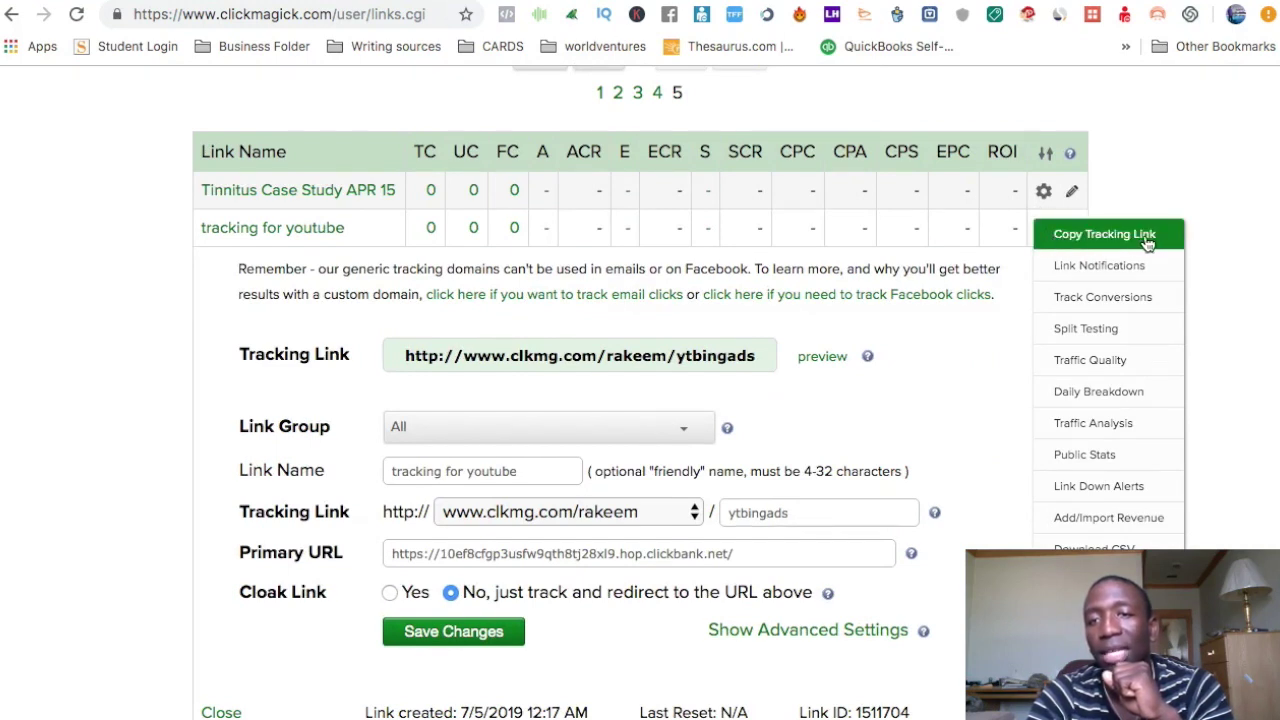
pyautogui.click(1080, 236)
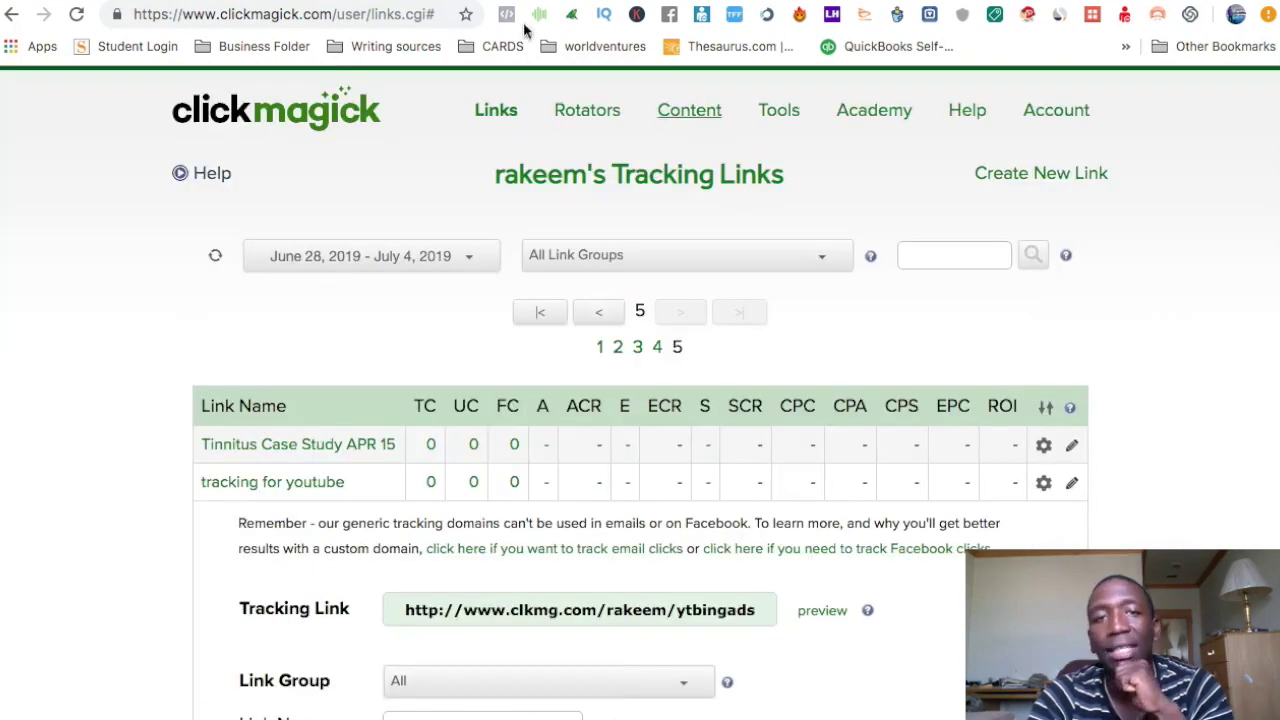
# - Switch to Microsoft Advertising and start a new campaign with the goal "Visits to my website"
pyautogui.click(345, 1)
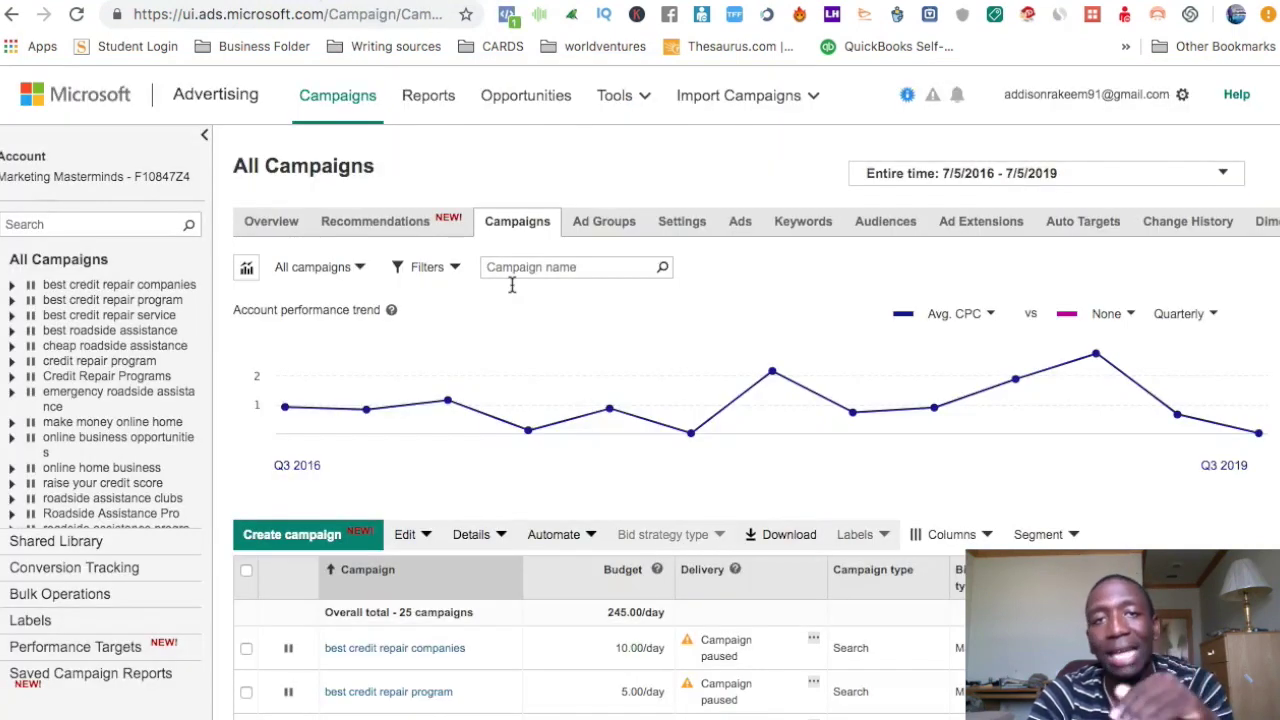
pyautogui.click(290, 536)
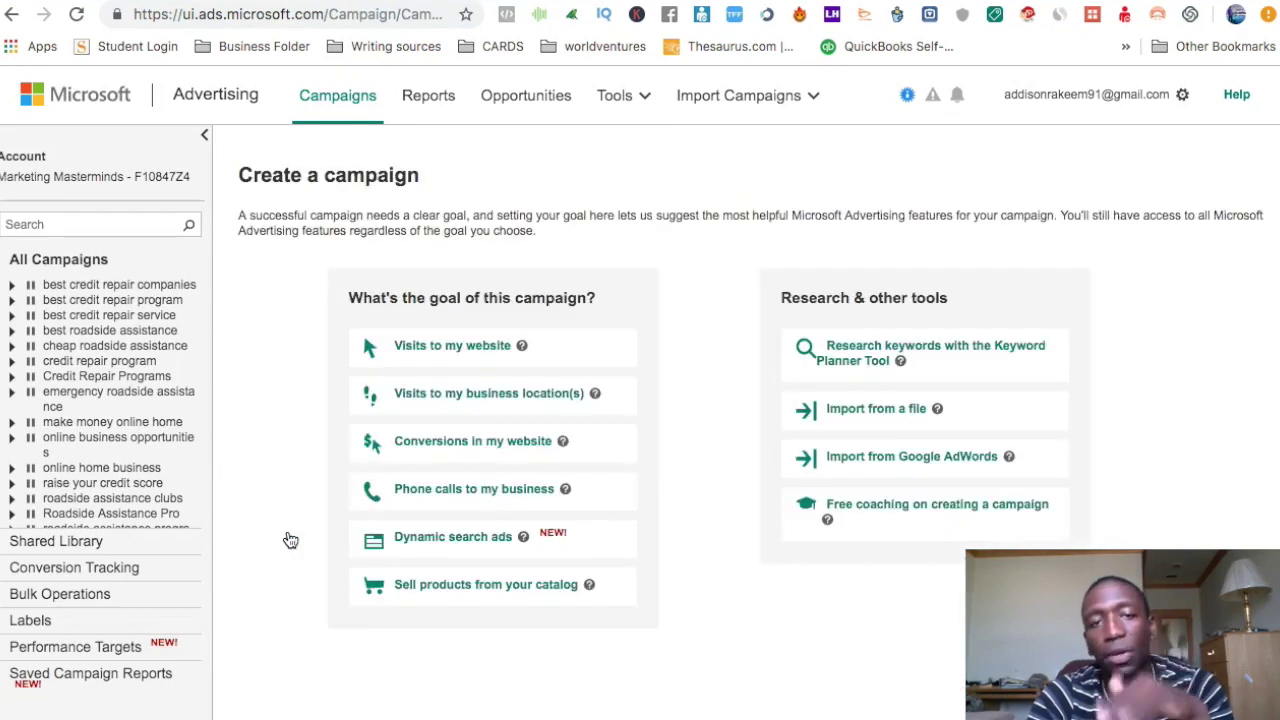
pyautogui.click(470, 350)
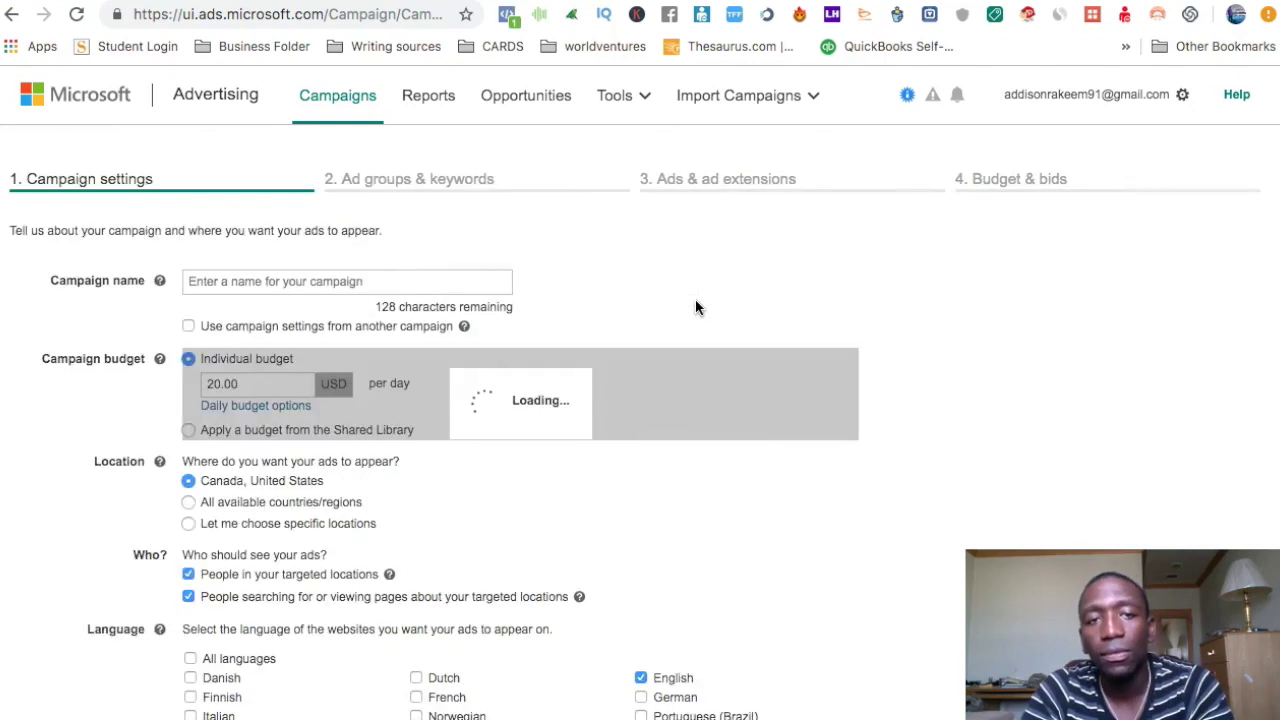
# - Name the campaign Test and set its individual budget to 10.00 USD per day
pyautogui.click(279, 283)
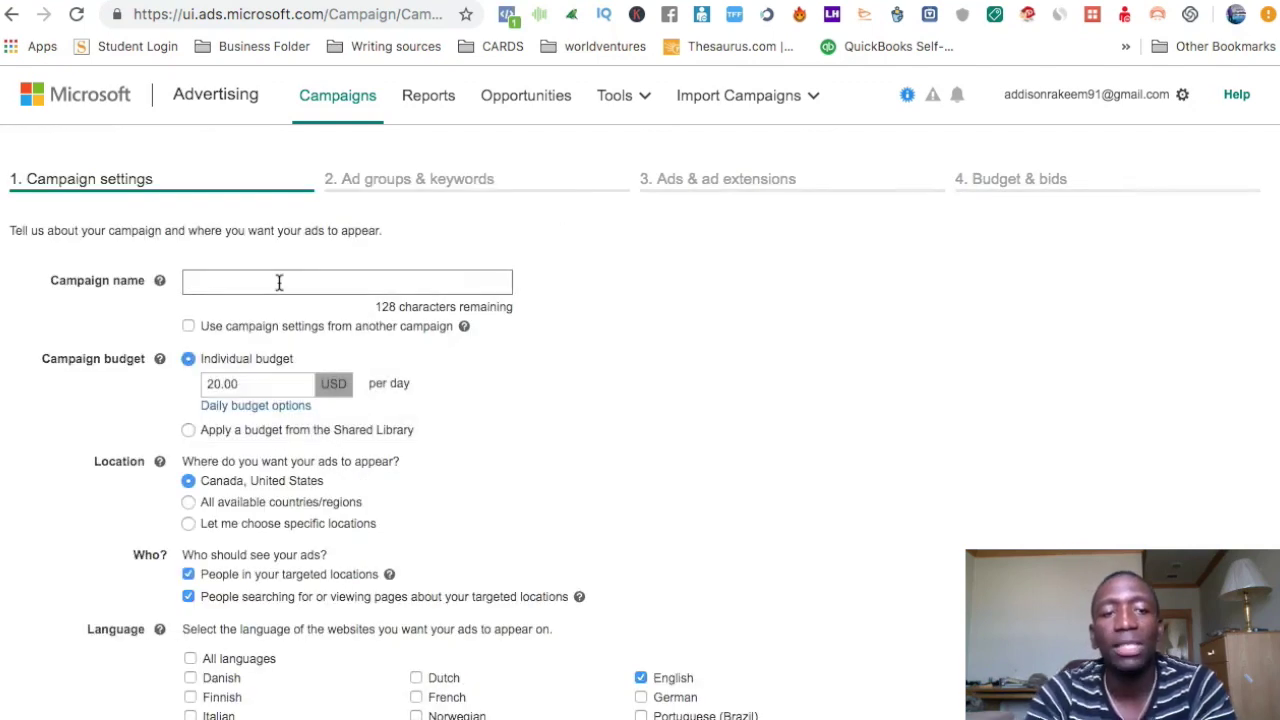
pyautogui.write('Test')
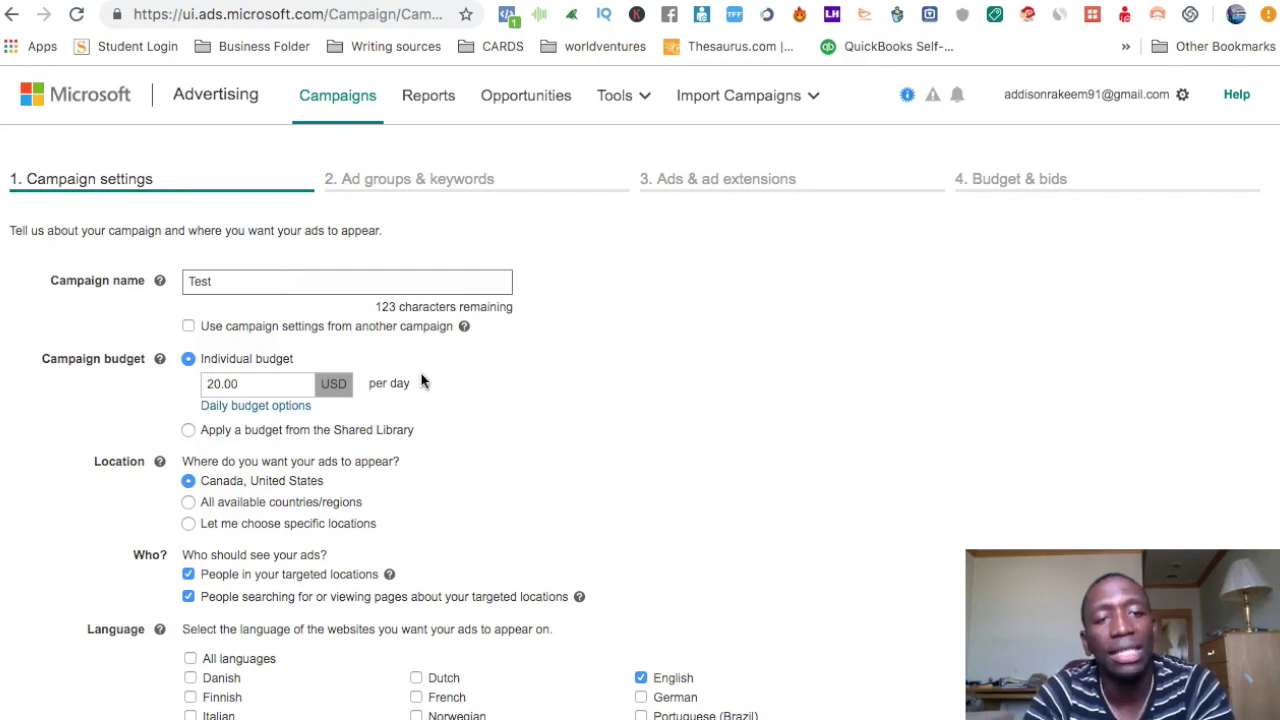
pyautogui.doubleClick(258, 384)
pyautogui.write('10.00')
pyautogui.click(574, 390)
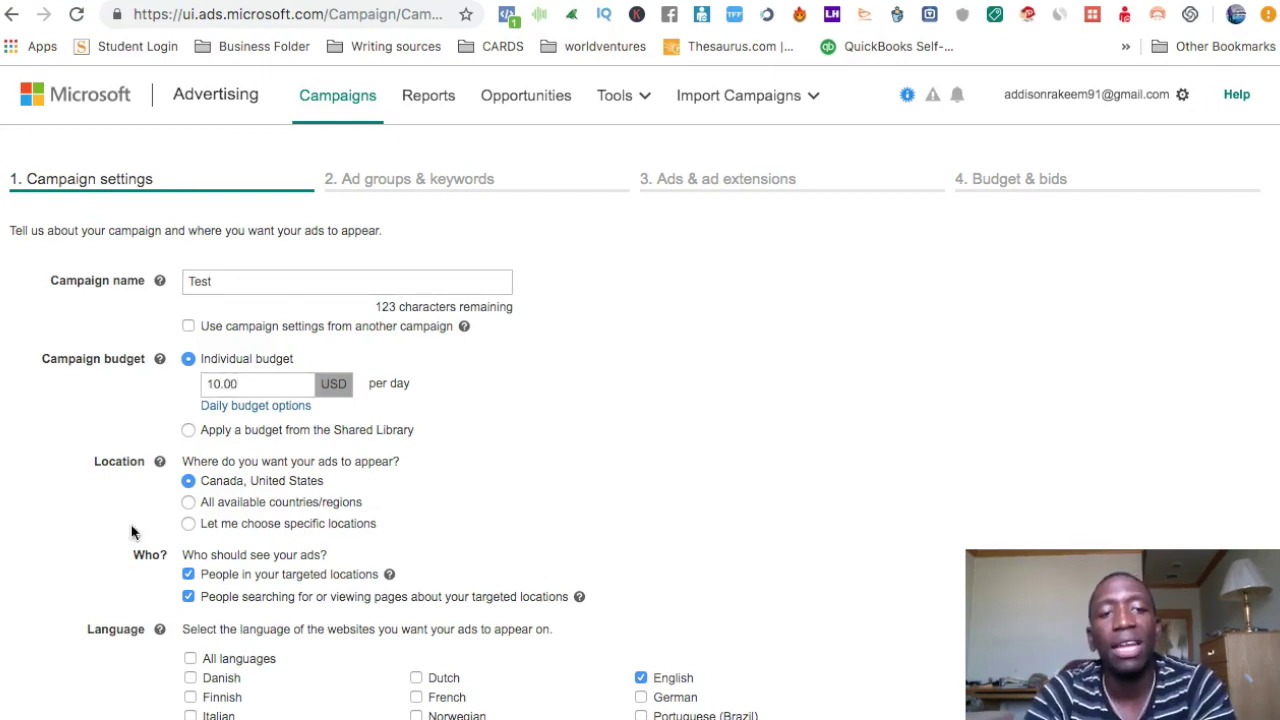
# - Exclude people searching for or viewing pages about the targeted locations, and save the campaign settings to continue to ad groups and keywords
pyautogui.scroll(-2, 240, 487)
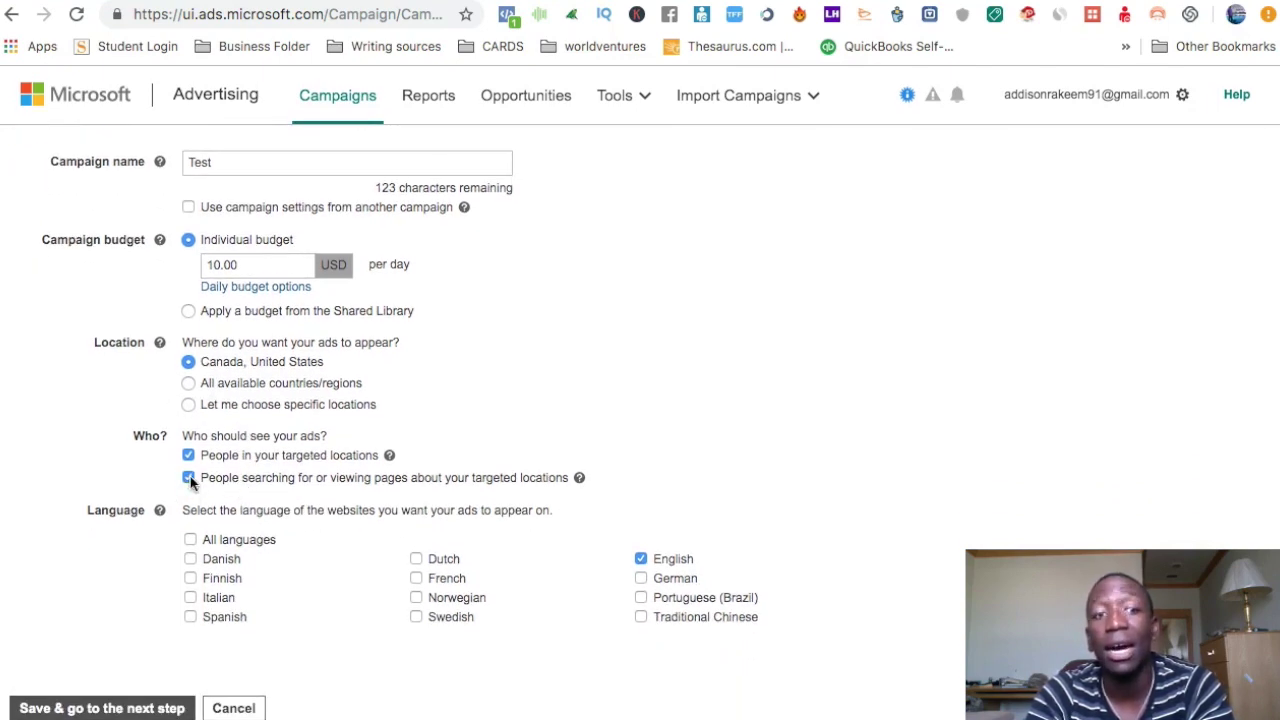
pyautogui.click(190, 477)
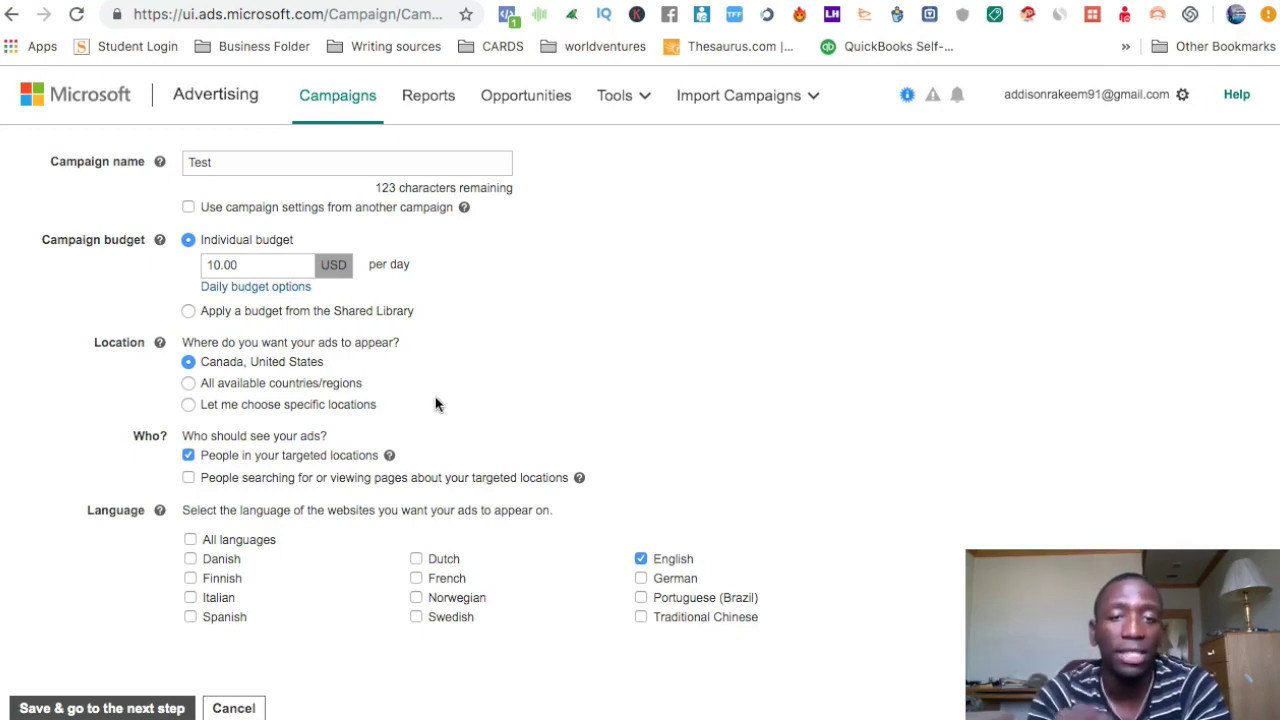
pyautogui.click(110, 706)
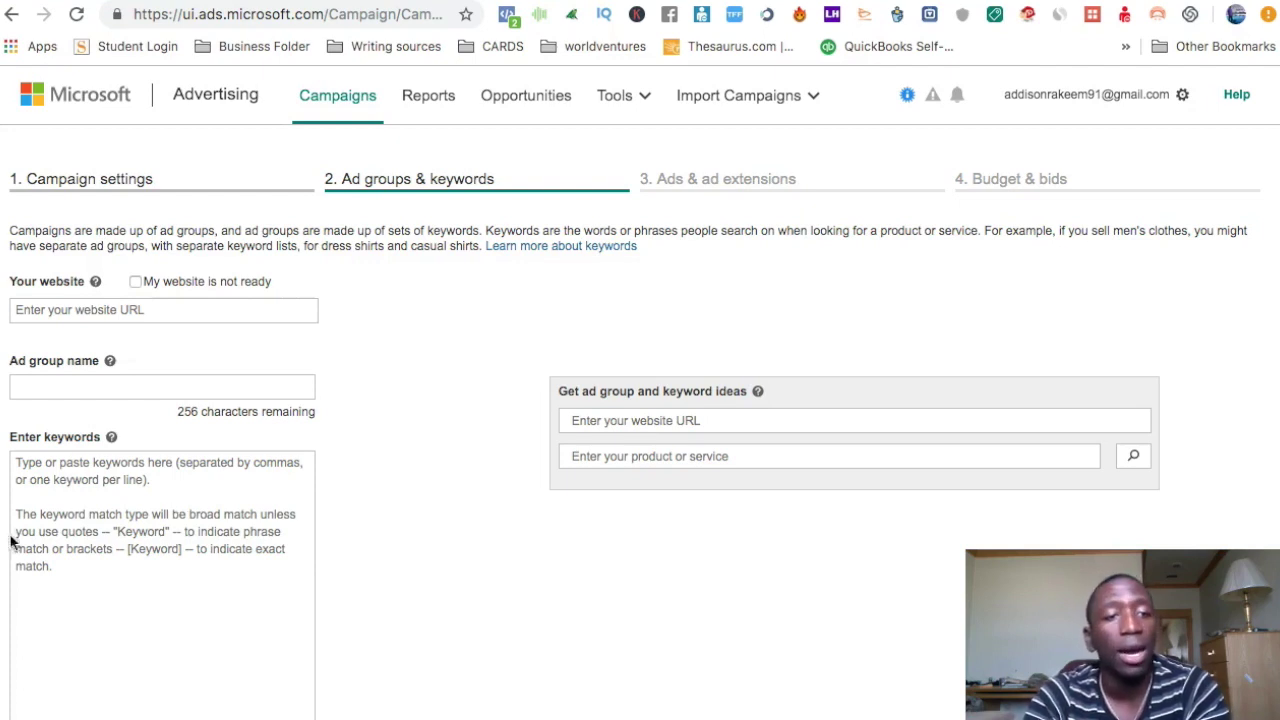
pyautogui.scroll(-3, 363, 440)
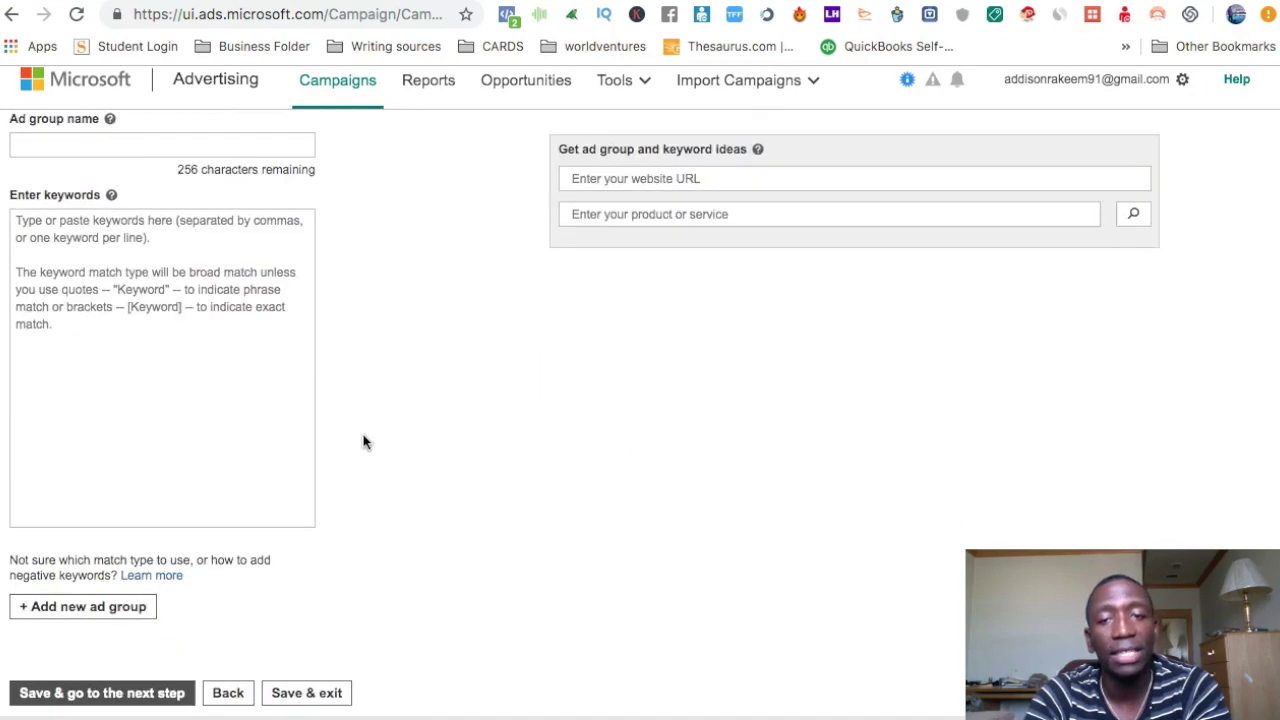
# - Name the ad group "test ad group"
pyautogui.click(148, 708)
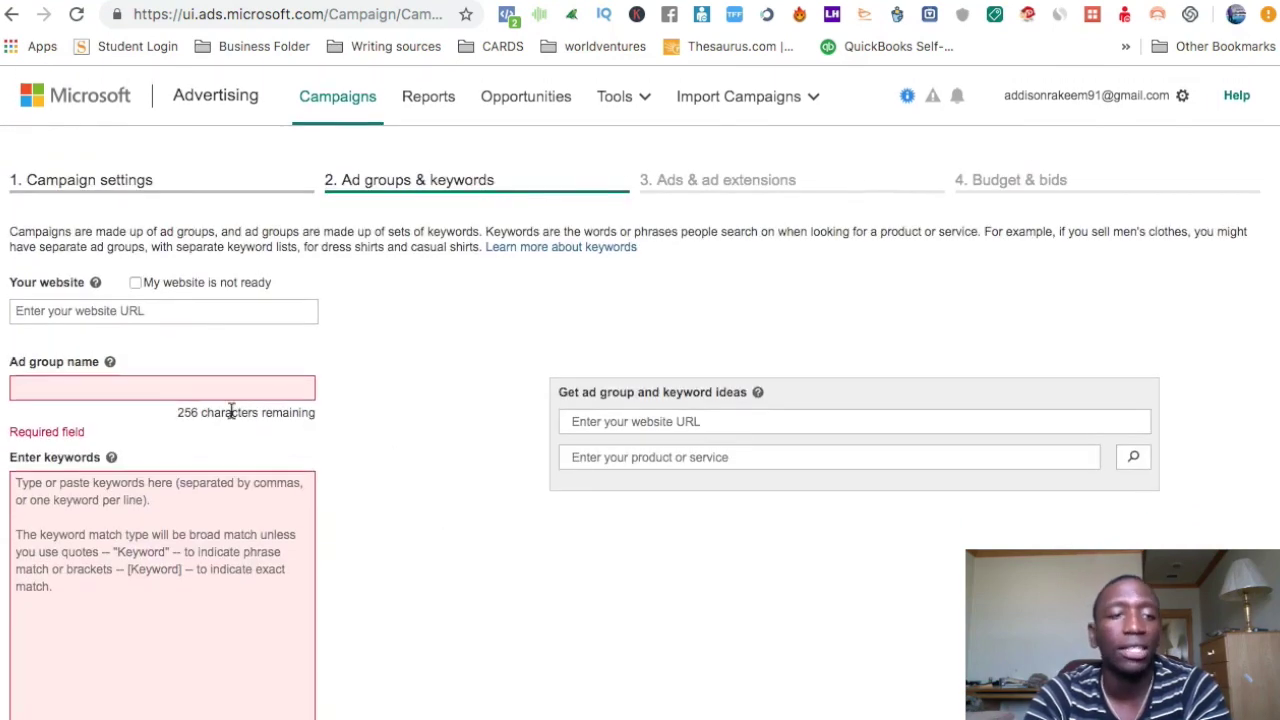
pyautogui.click(101, 386)
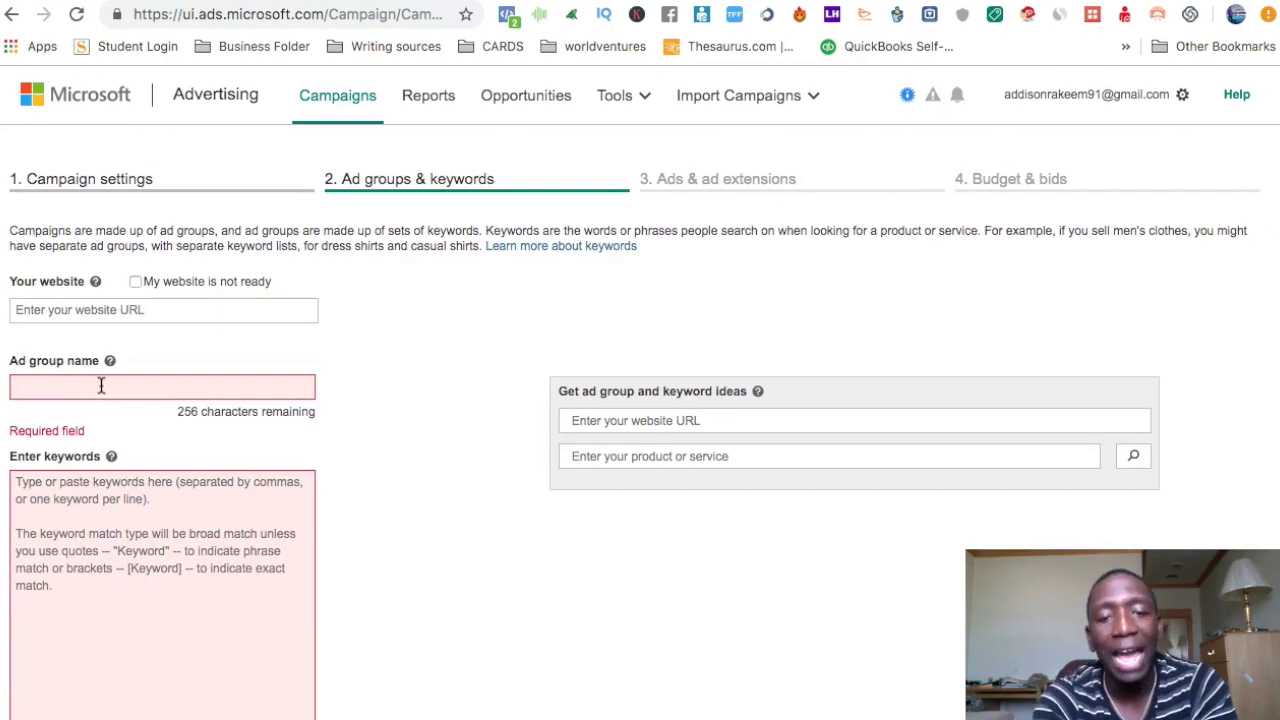
pyautogui.write('test ad group')
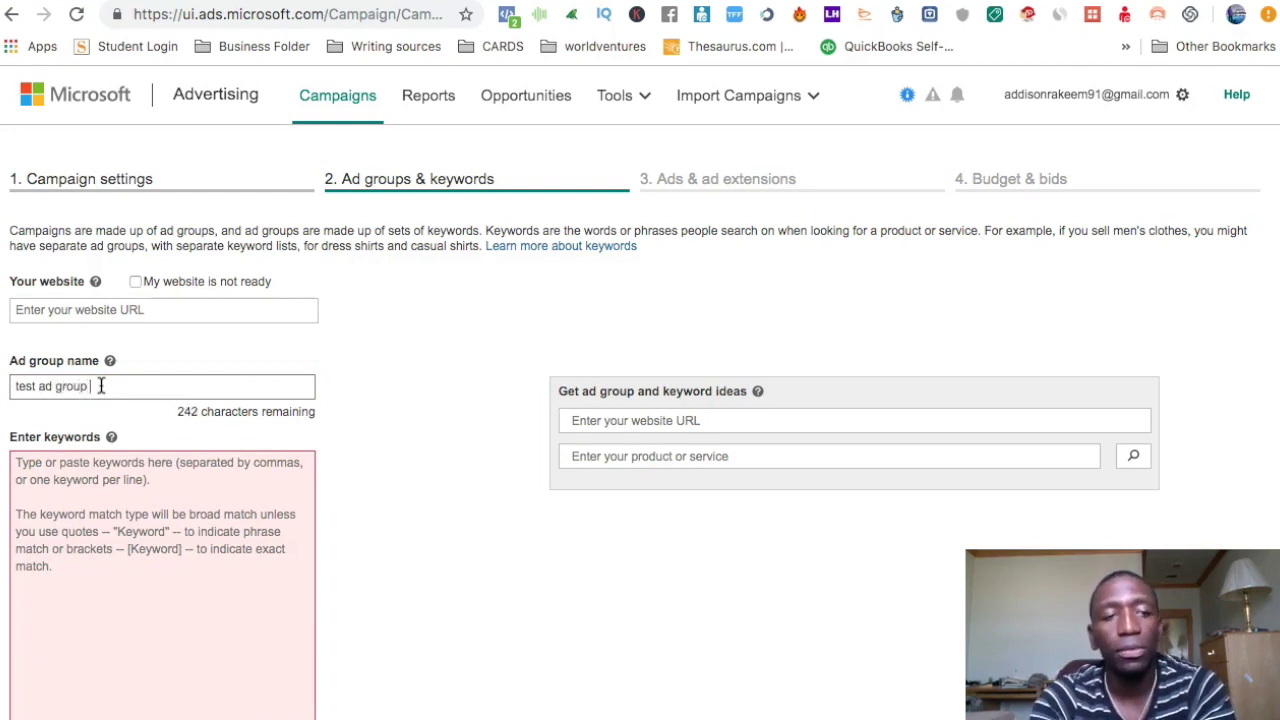
# - Add the keyword "youtube marketing" to the ad group and save to continue to ads and ad extensions
pyautogui.click(146, 500)
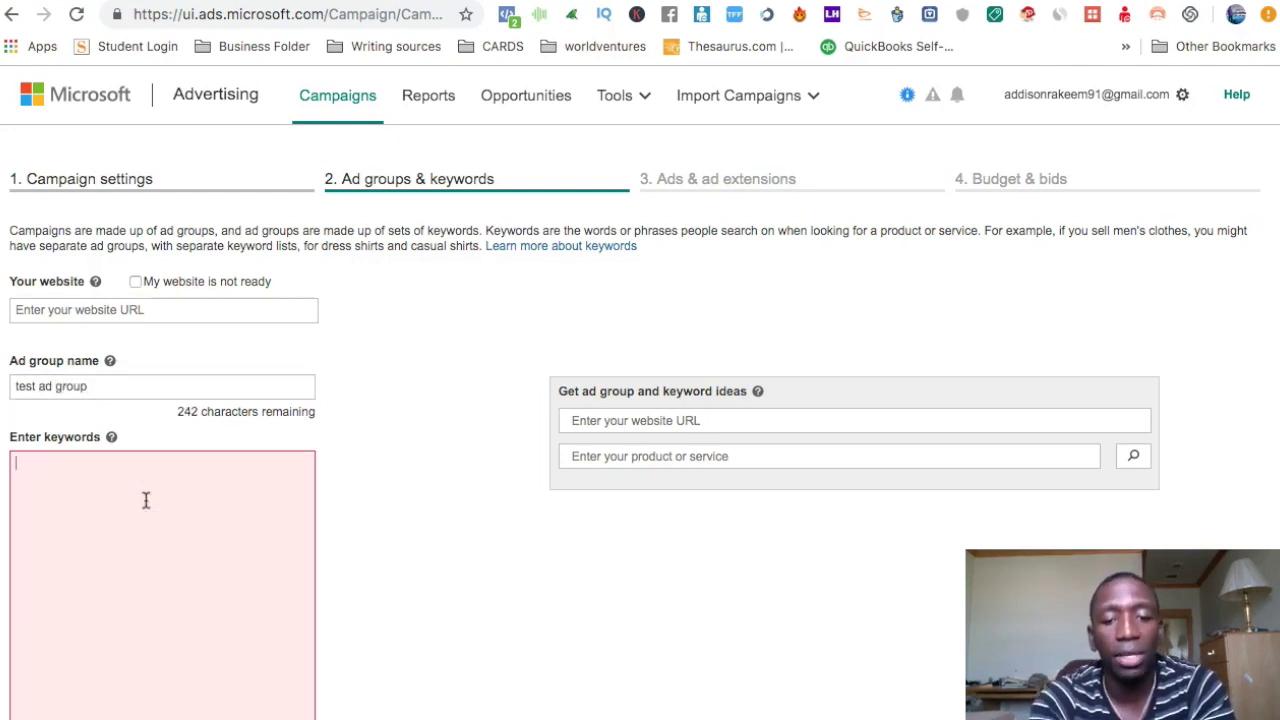
pyautogui.write('youtube ma')
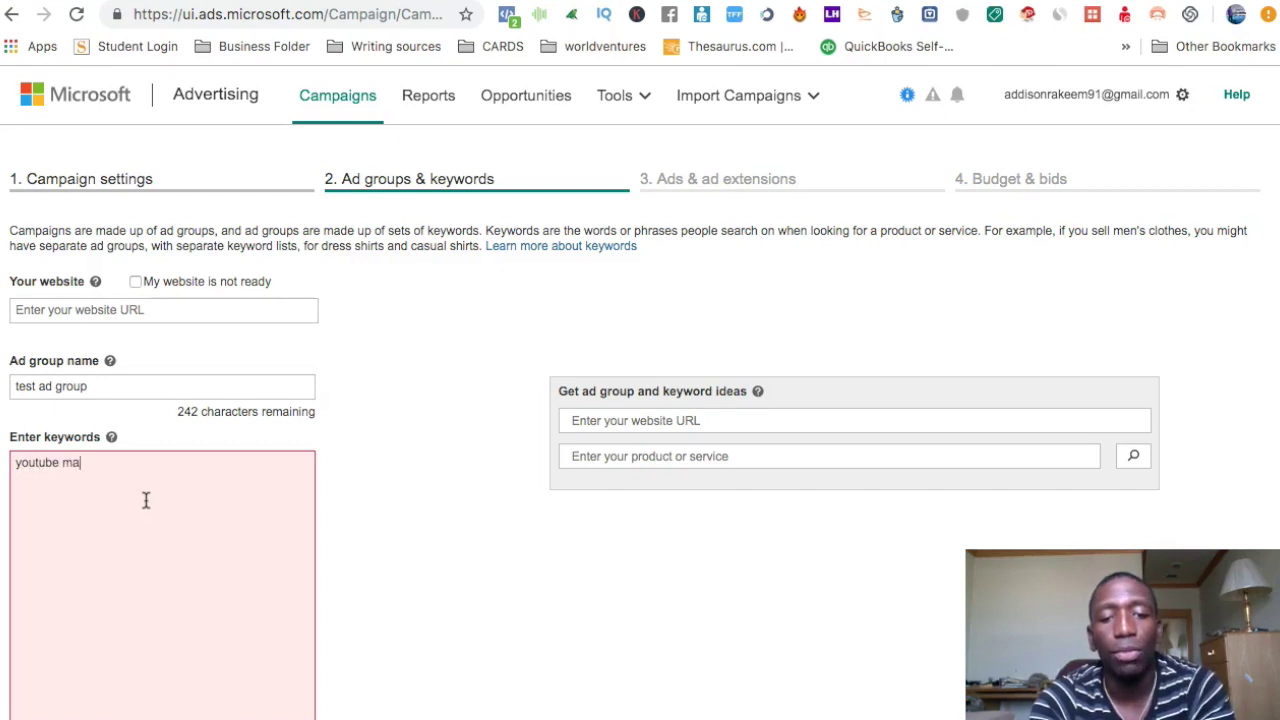
pyautogui.write('rekting')
pyautogui.press('BackSpace')
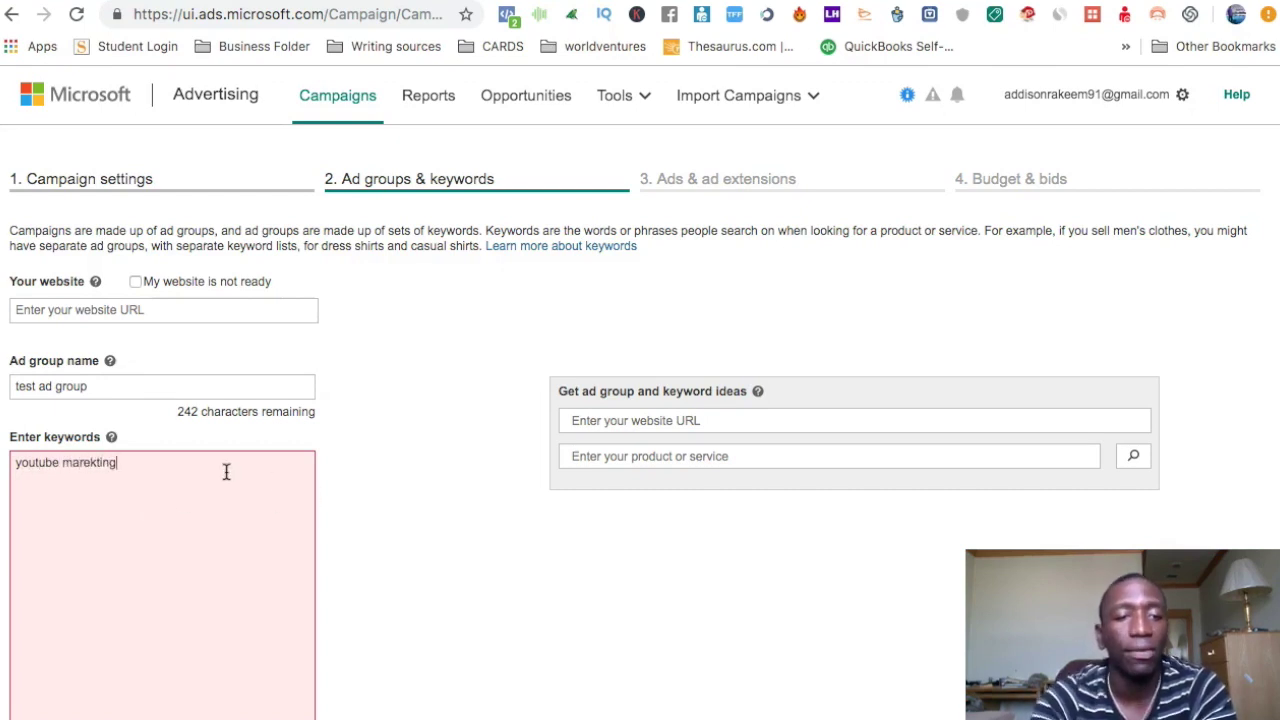
pyautogui.write('keting')
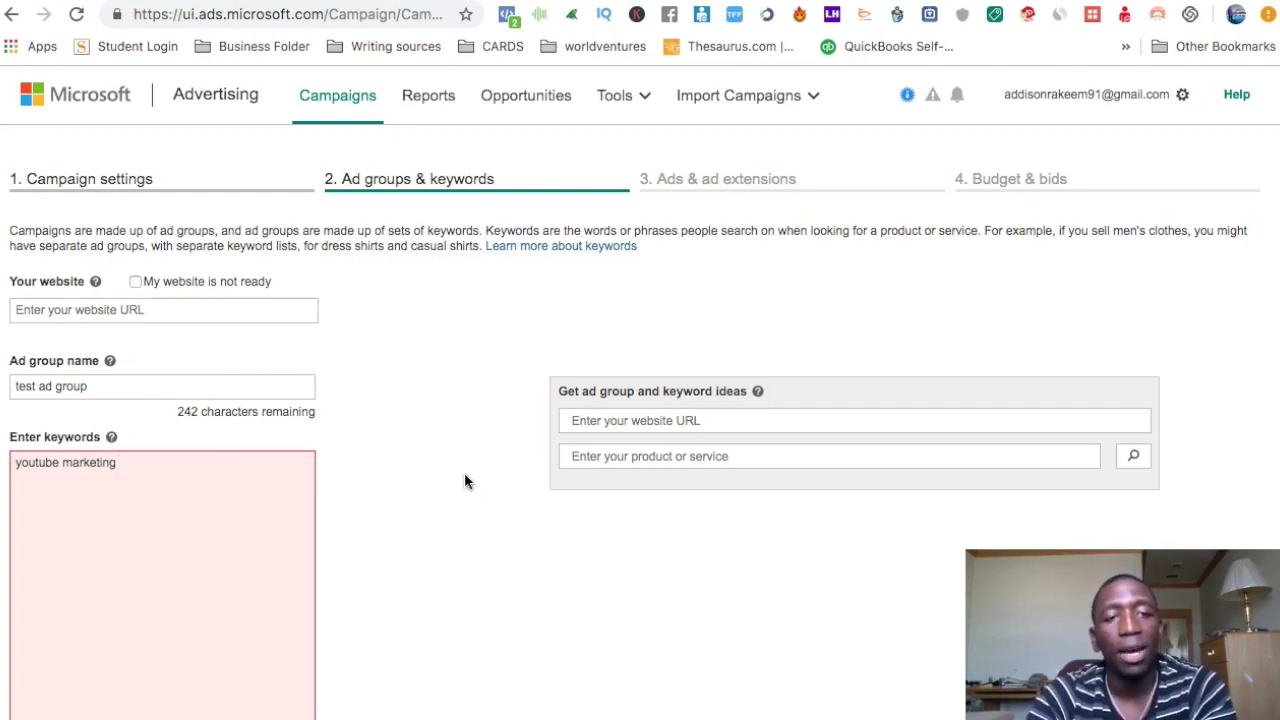
pyautogui.scroll(-5, 464, 481)
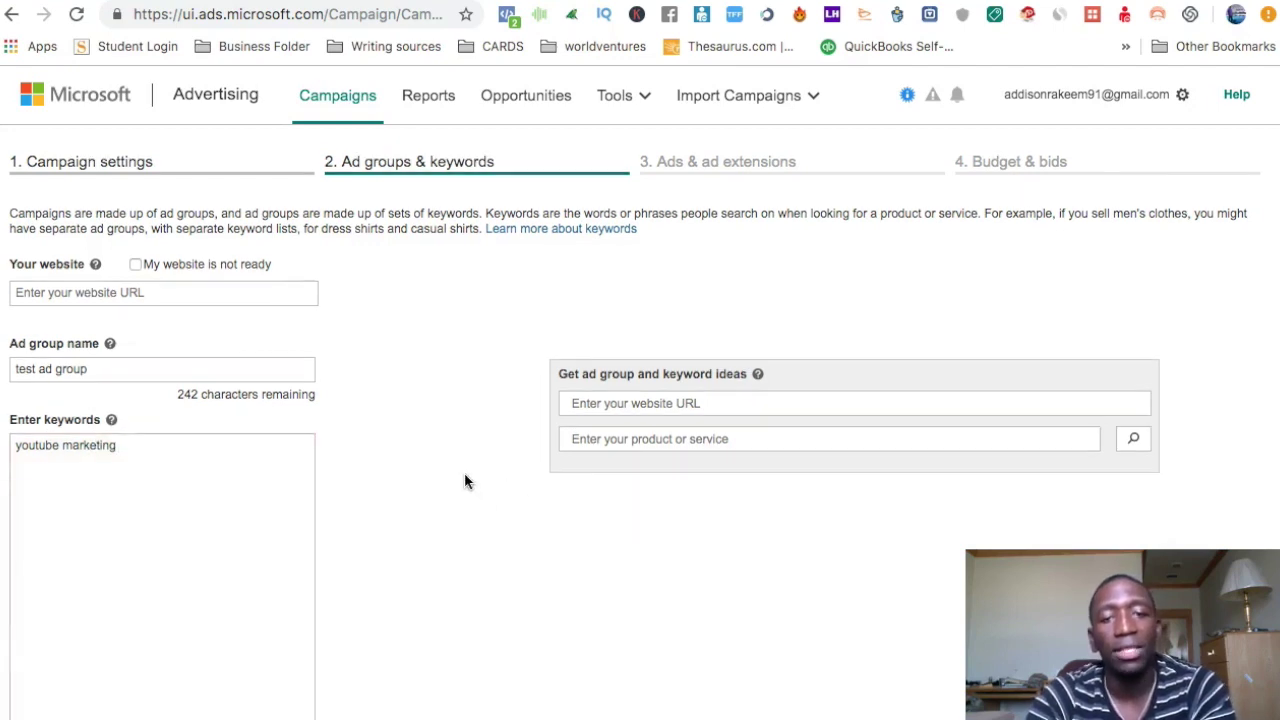
pyautogui.click(140, 710)
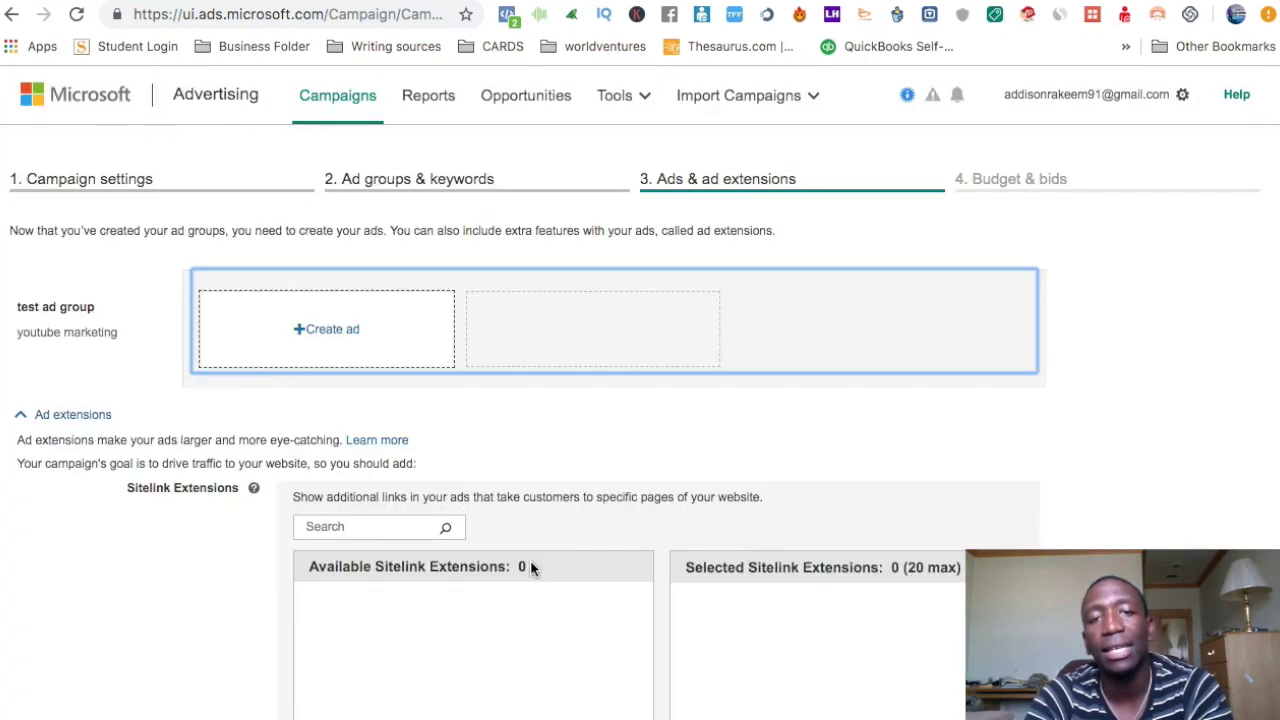
pyautogui.click(344, 332)
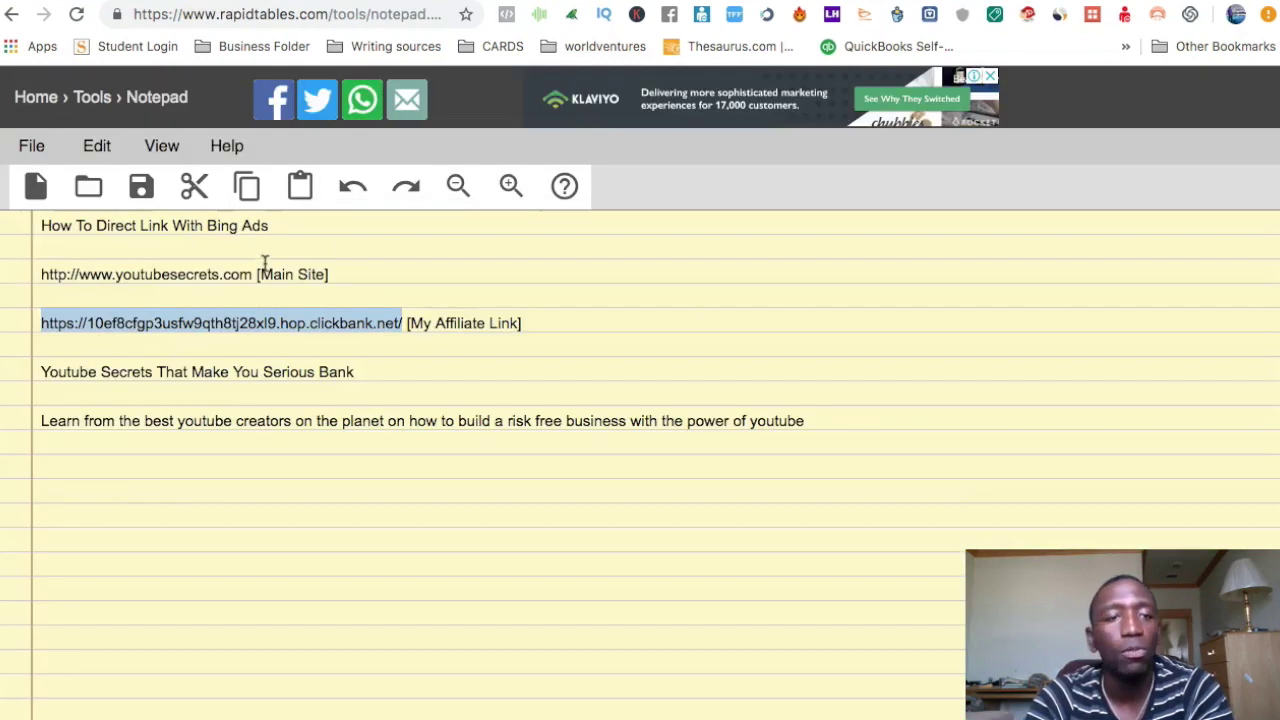
pyautogui.click(263, 264)
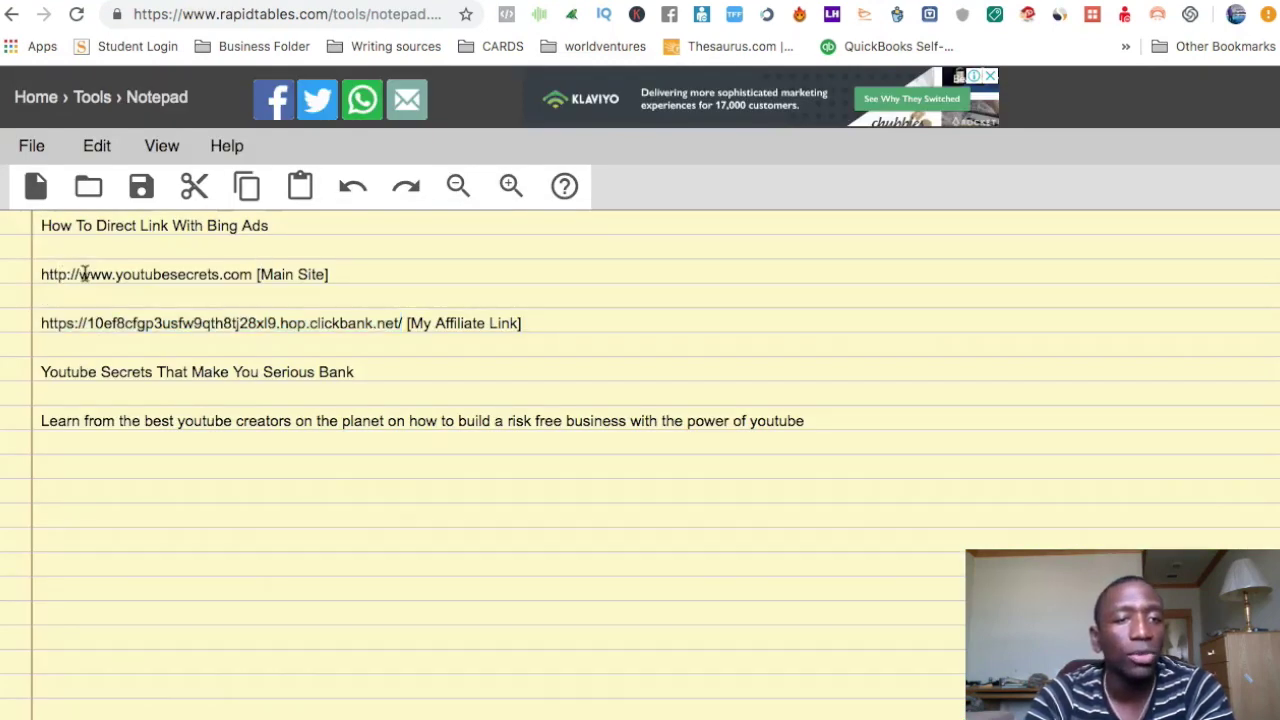
pyautogui.moveTo(80, 277); pyautogui.dragTo(251, 279)
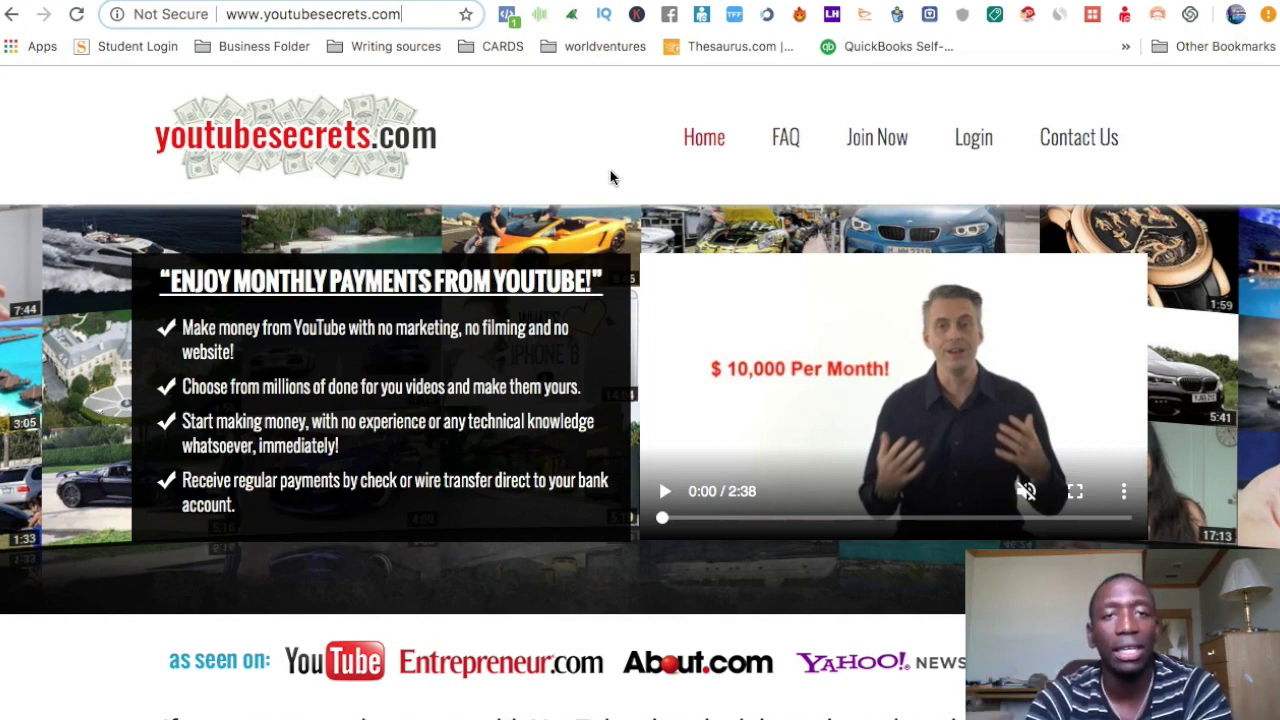
pyautogui.tripleClick(338, 12)
pyautogui.hotkey('ctrl', 'c')
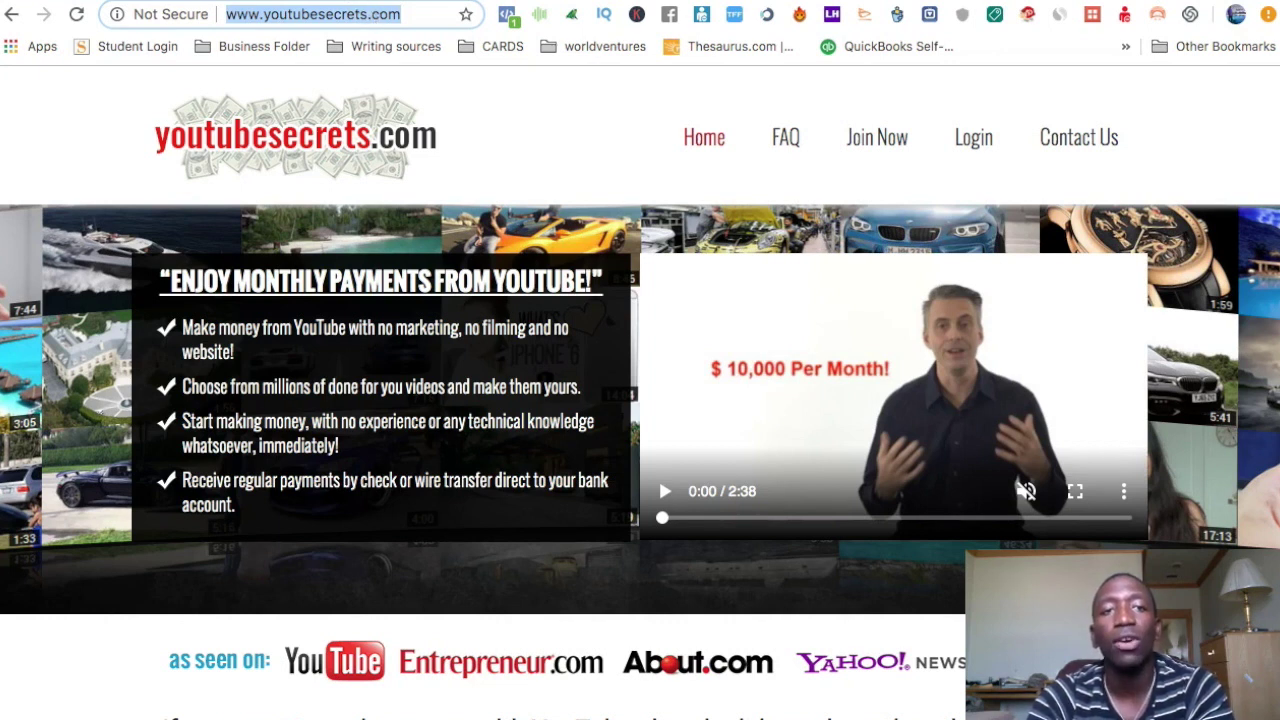
pyautogui.hotkey('ctrl', 'Tab')
pyautogui.click(440, 273)
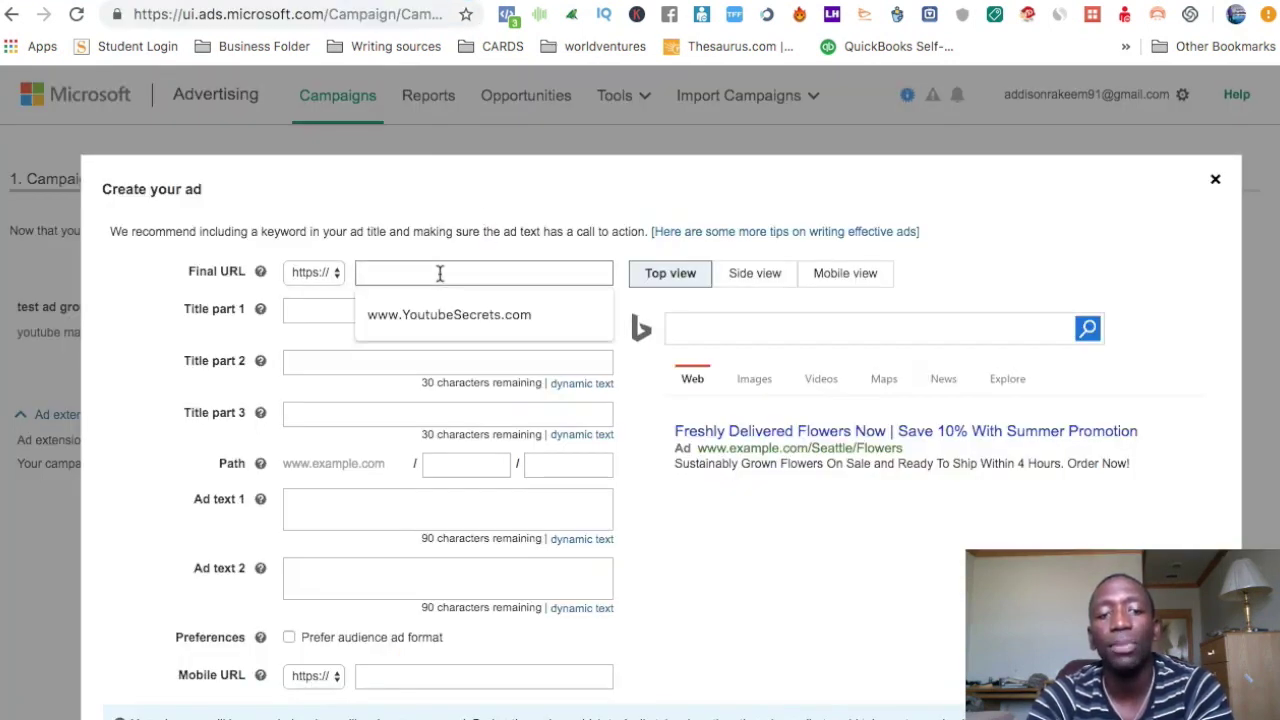
pyautogui.hotkey('ctrl', 'v')
pyautogui.click(529, 316)
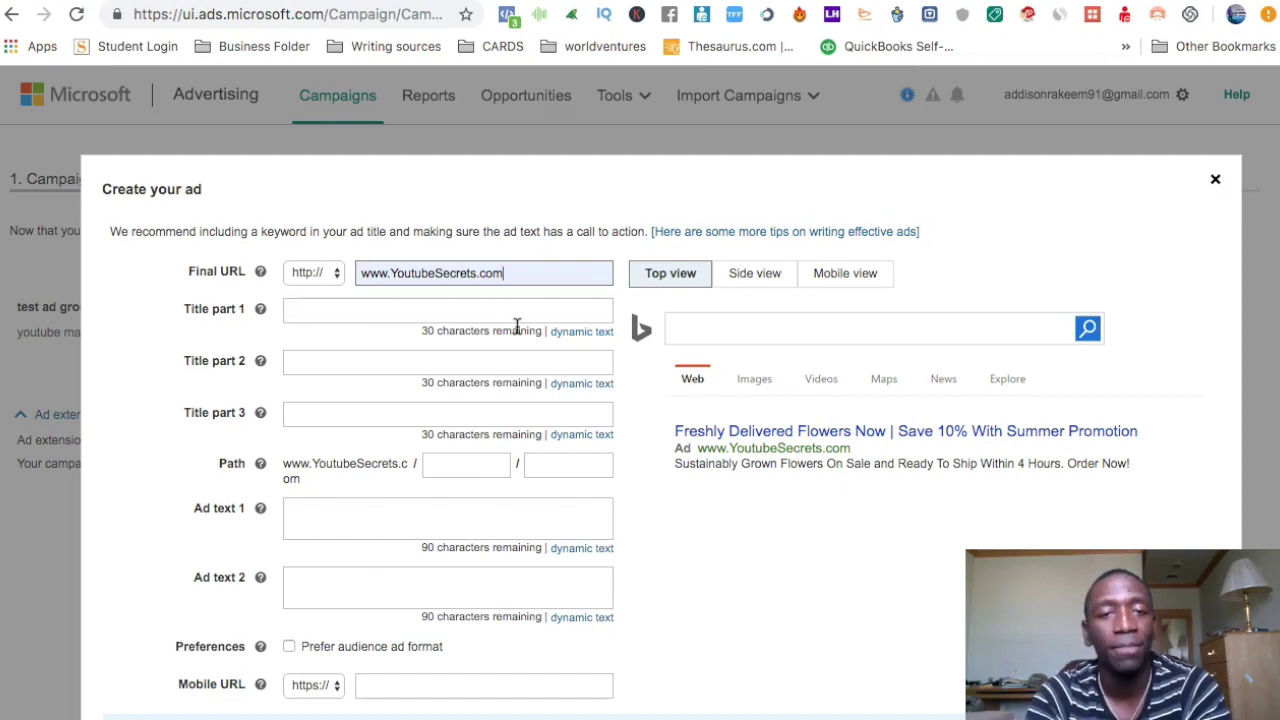
# - Copy the headline "Youtube Secrets That Make You Serious Bank" from the online notepad into the ad's Title part 1
pyautogui.click(535, 1)
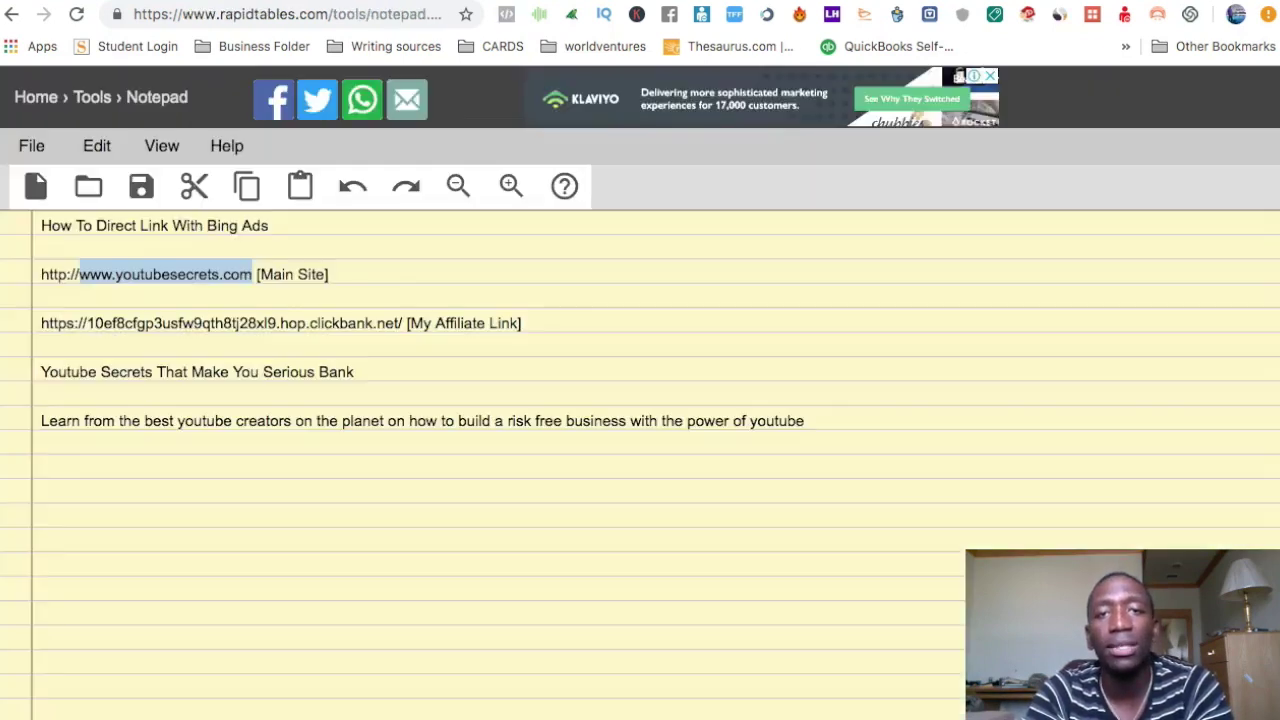
pyautogui.moveTo(41, 372); pyautogui.dragTo(341, 391)
pyautogui.hotkey('ctrl', 'c')
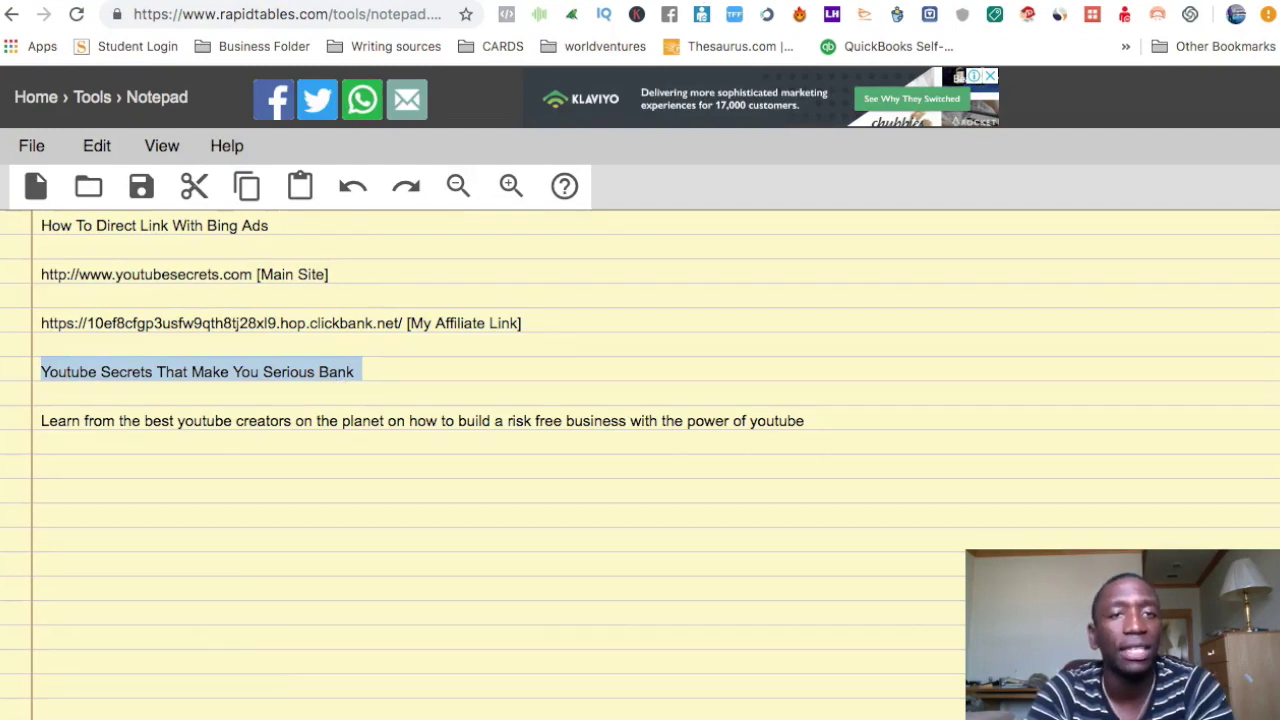
pyautogui.click(362, 1)
pyautogui.click(357, 305)
pyautogui.hotkey('ctrl', 'v')
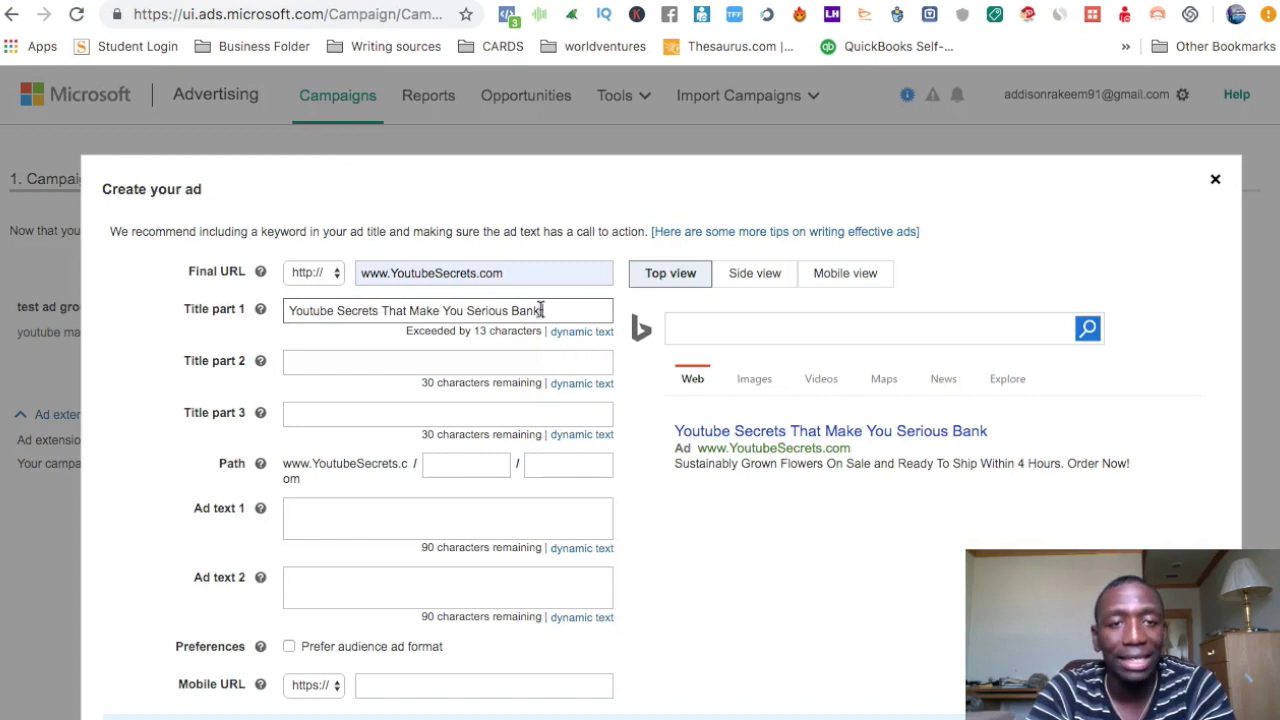
# - Shorten Title part 1 to "Youtube Secrets"
pyautogui.moveTo(541, 310); pyautogui.dragTo(381, 311)
pyautogui.hotkey('ctrl', 'x')
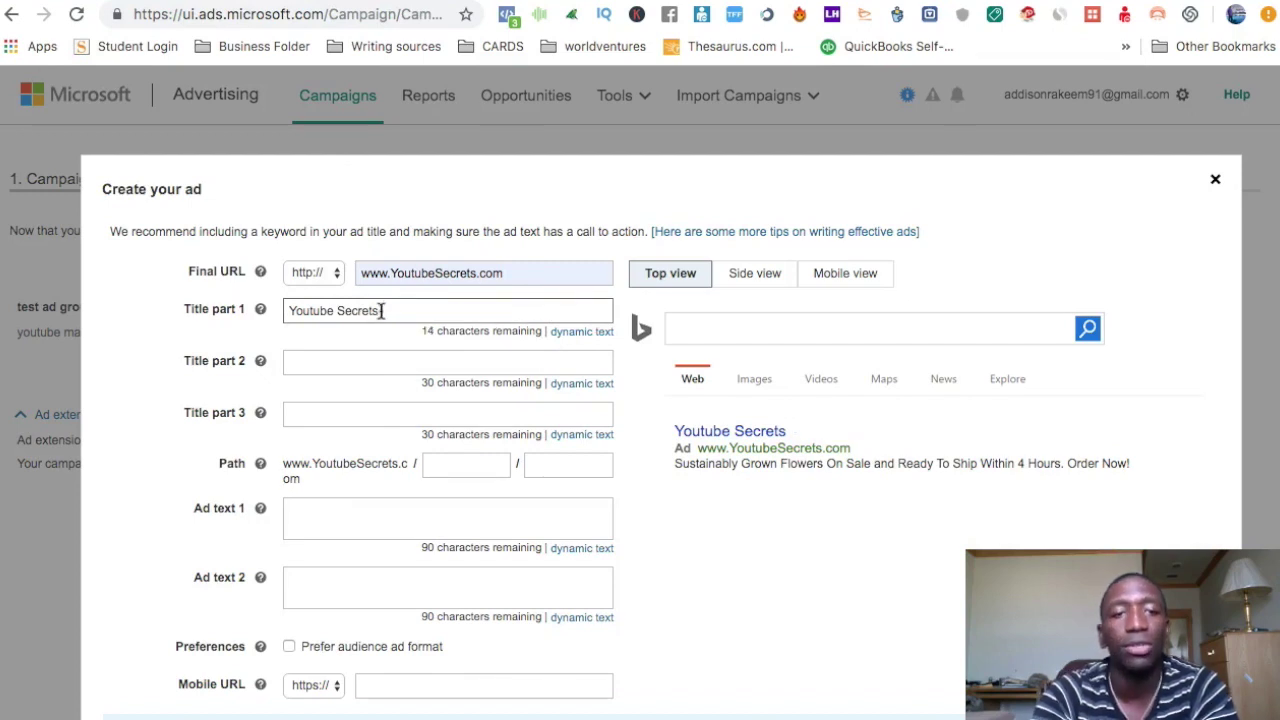
pyautogui.click(349, 361)
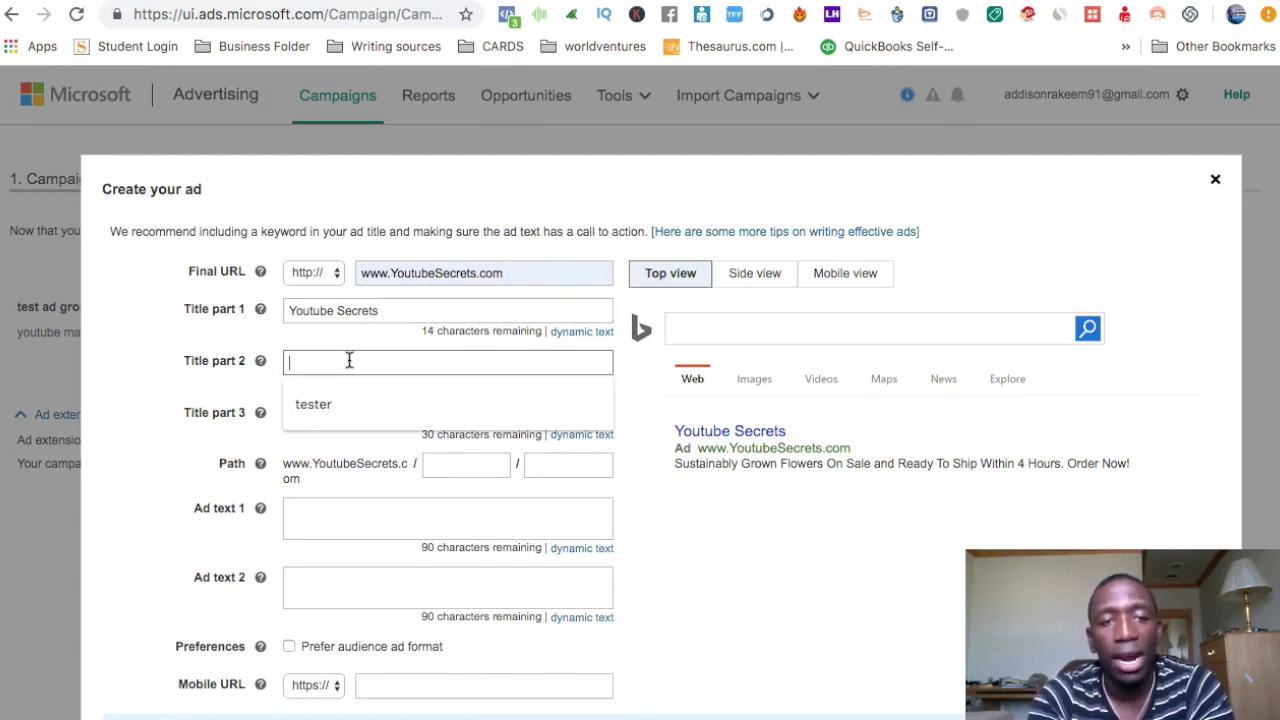
pyautogui.click(675, 521)
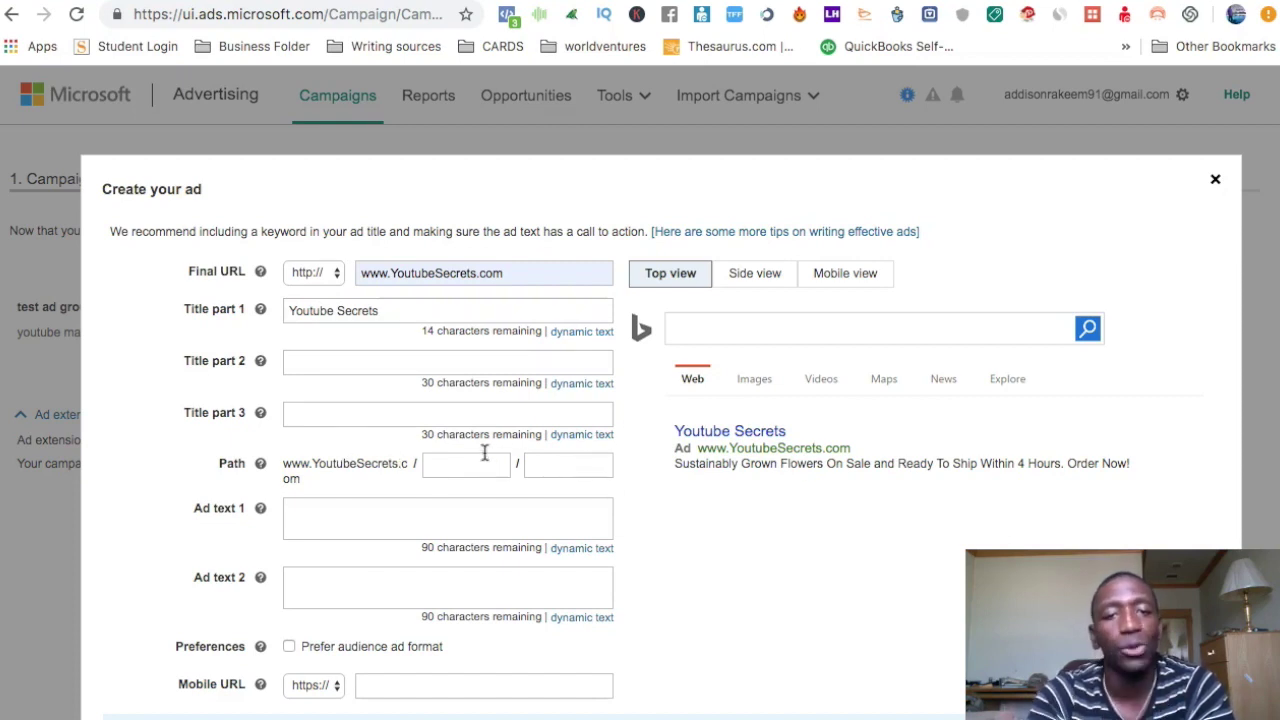
# - Copy the description starting "Learn from the best youtube creators on the planet" from the online notepad into Ad text 1
pyautogui.click(320, 517)
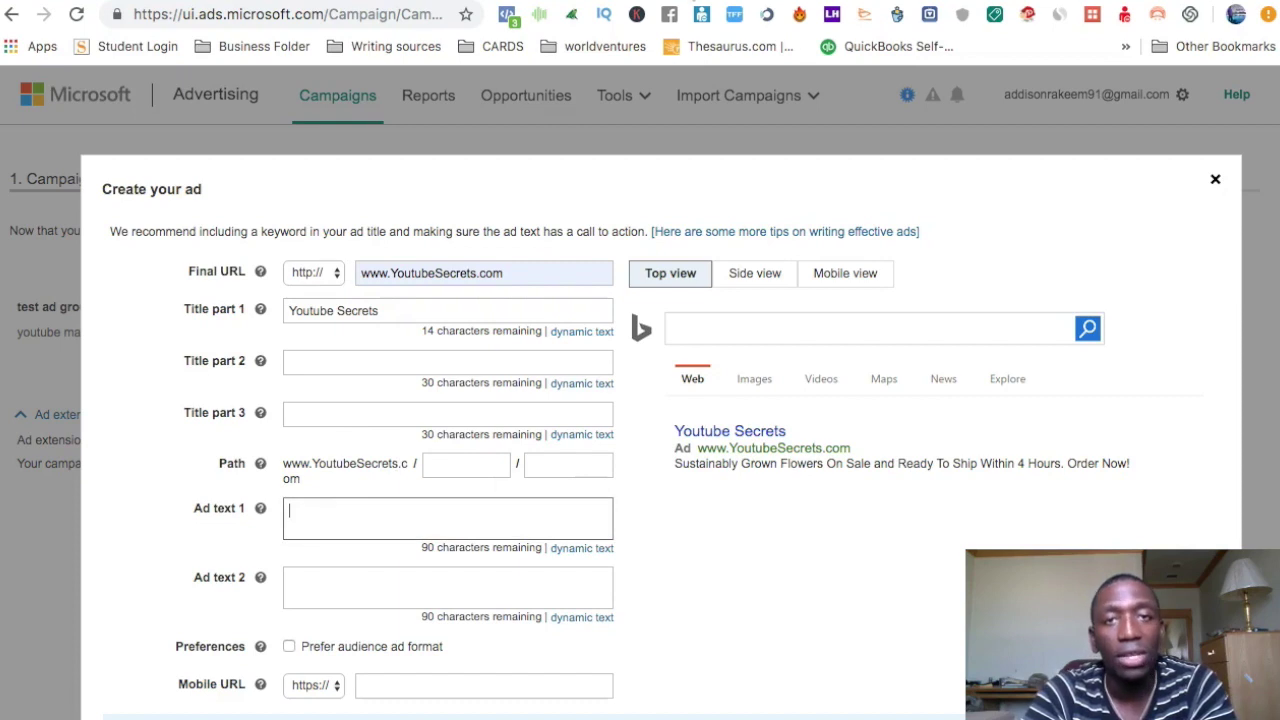
pyautogui.hotkey('ctrl', 'Tab')
pyautogui.moveTo(40, 420); pyautogui.dragTo(815, 409)
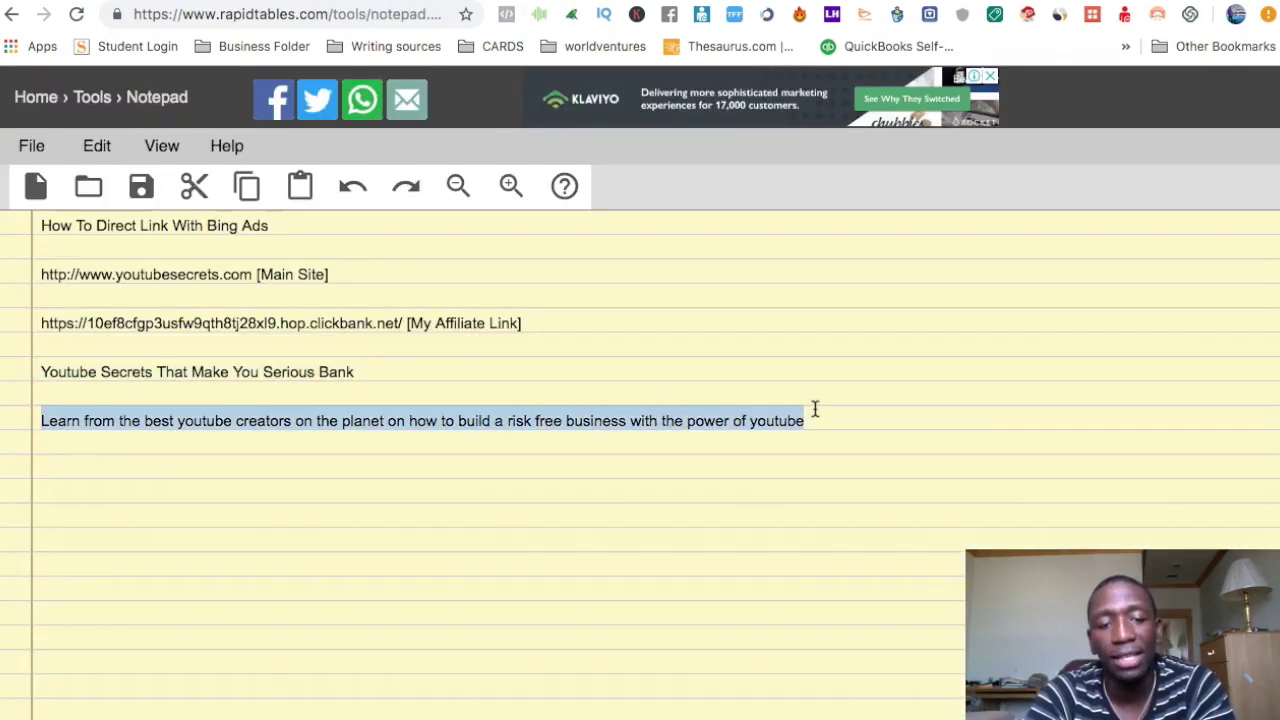
pyautogui.click(315, 2)
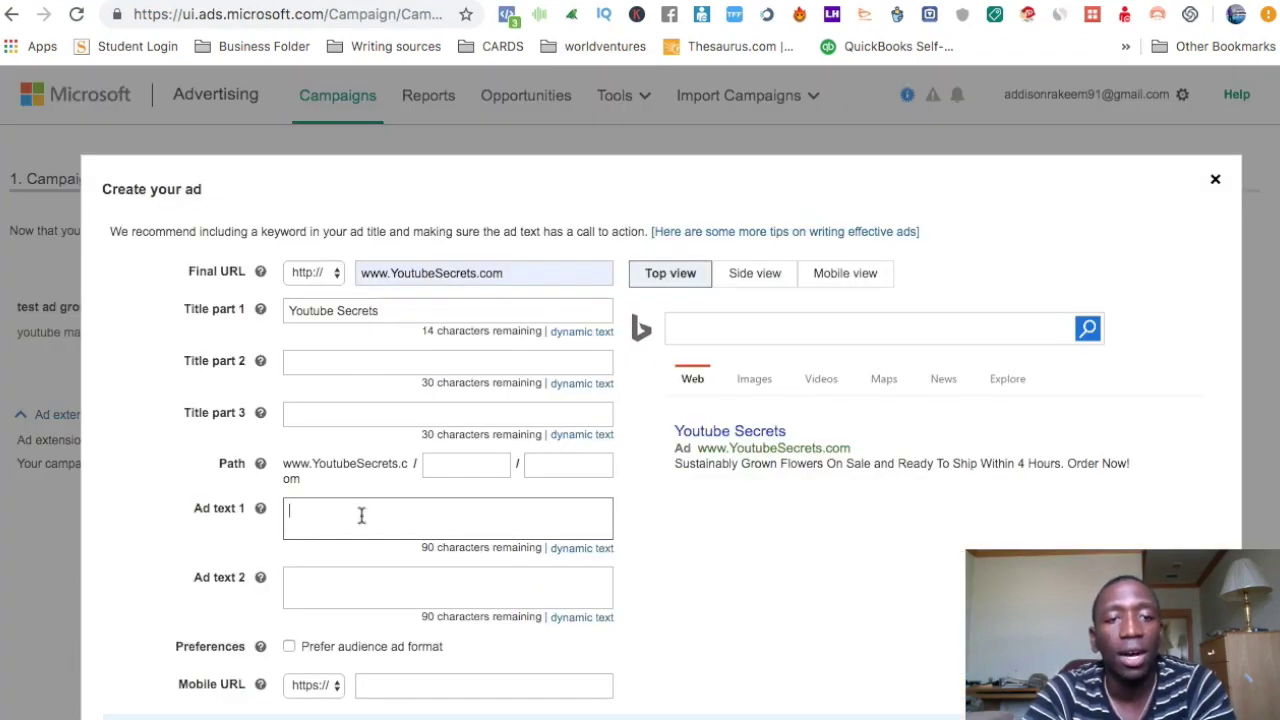
pyautogui.hotkey('ctrl', 'v')
pyautogui.click(785, 545)
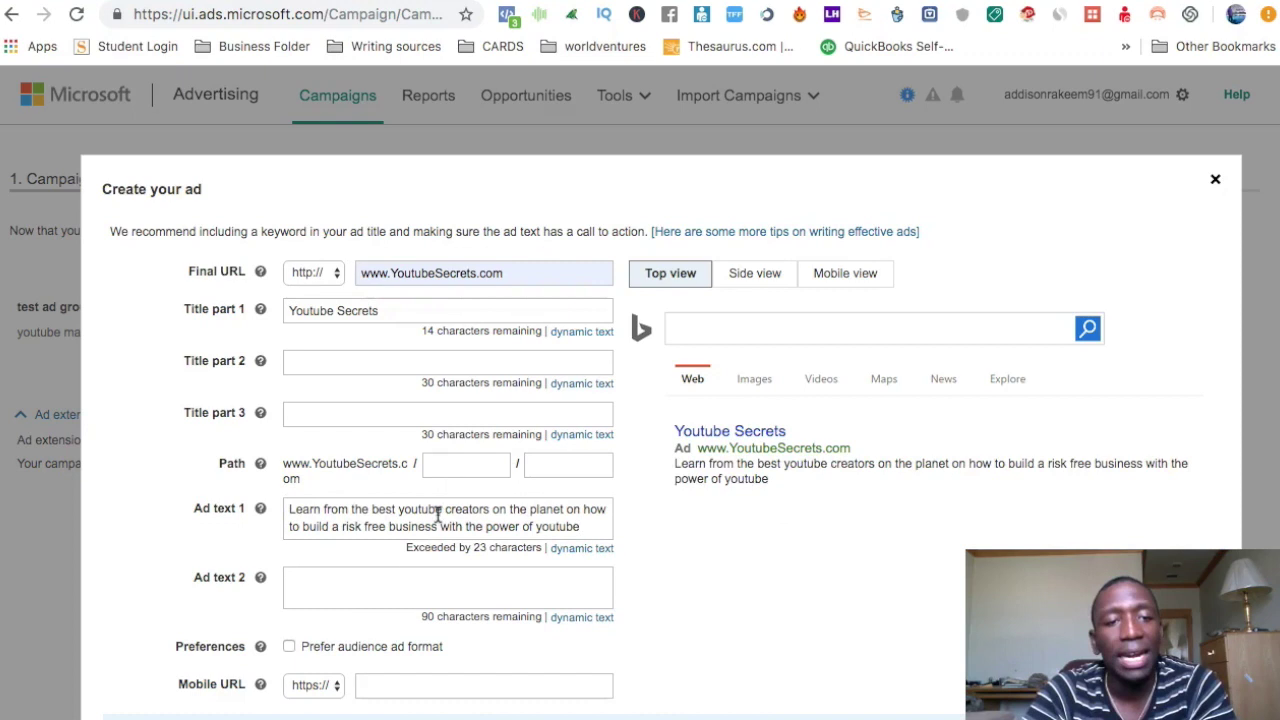
pyautogui.scroll(-1, 437, 514)
pyautogui.scroll(1, 437, 514)
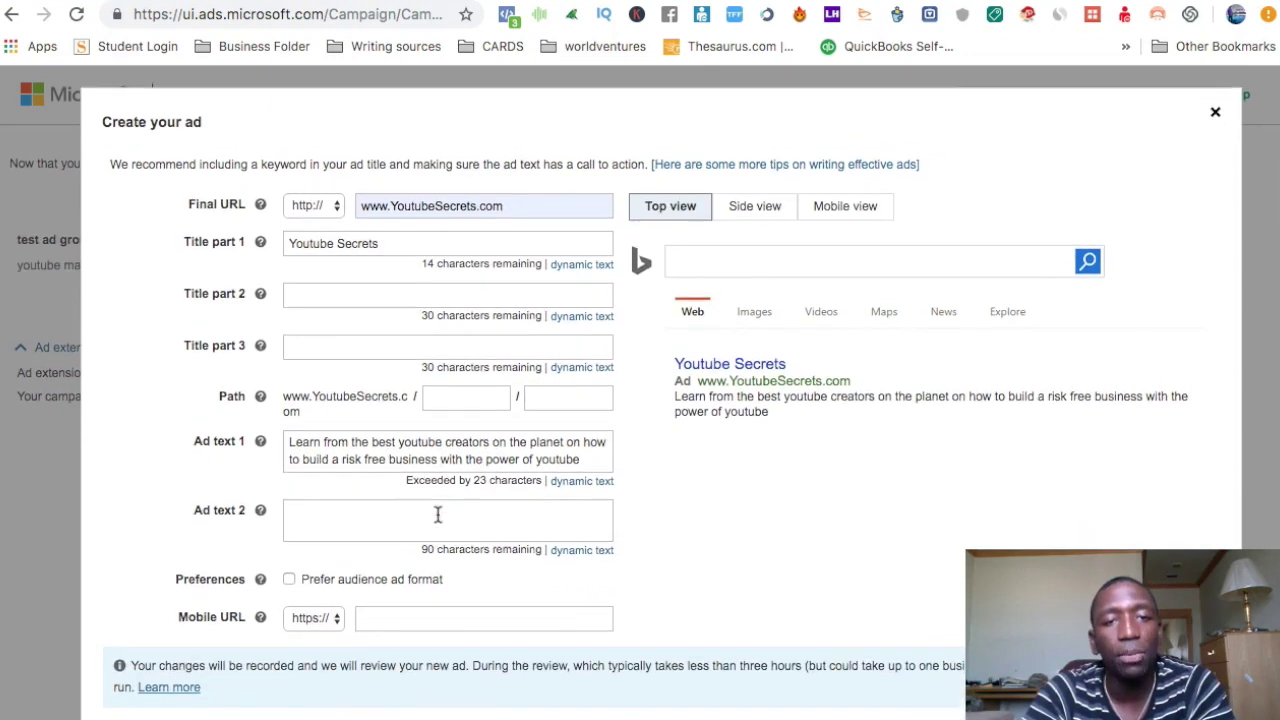
pyautogui.tripleClick(437, 206)
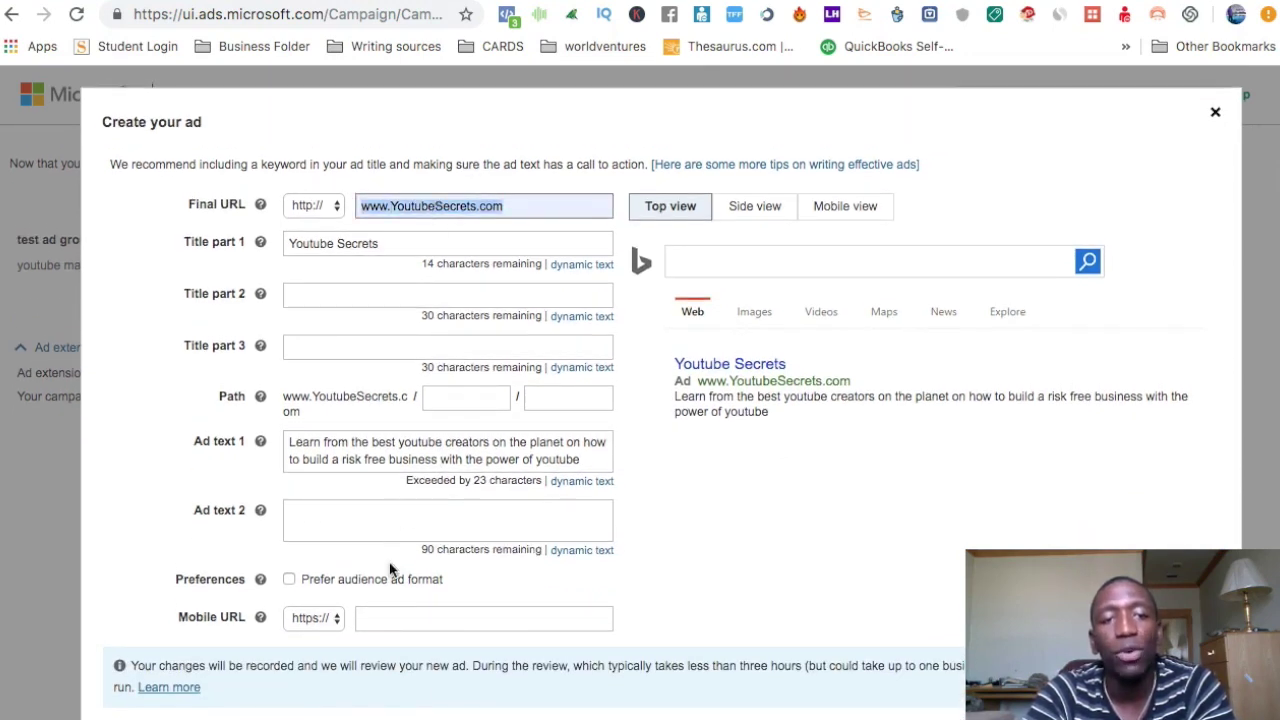
pyautogui.click(411, 619)
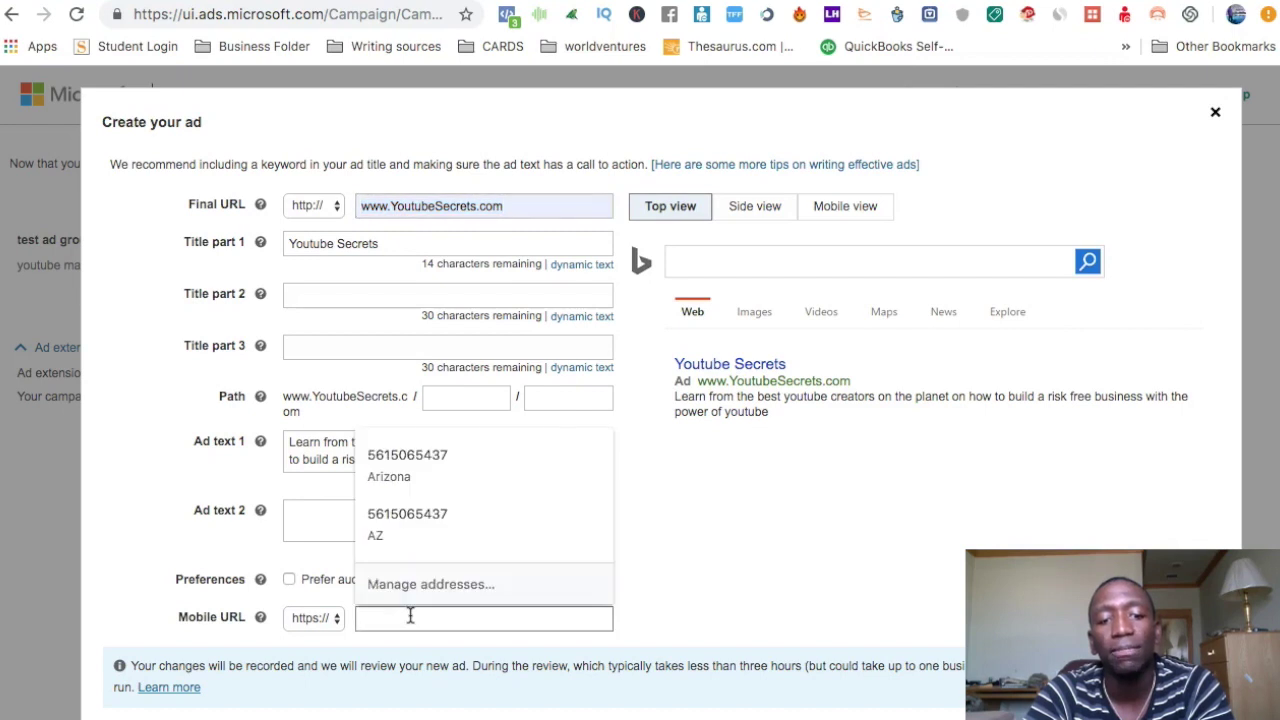
pyautogui.hotkey('ctrl', 'v')
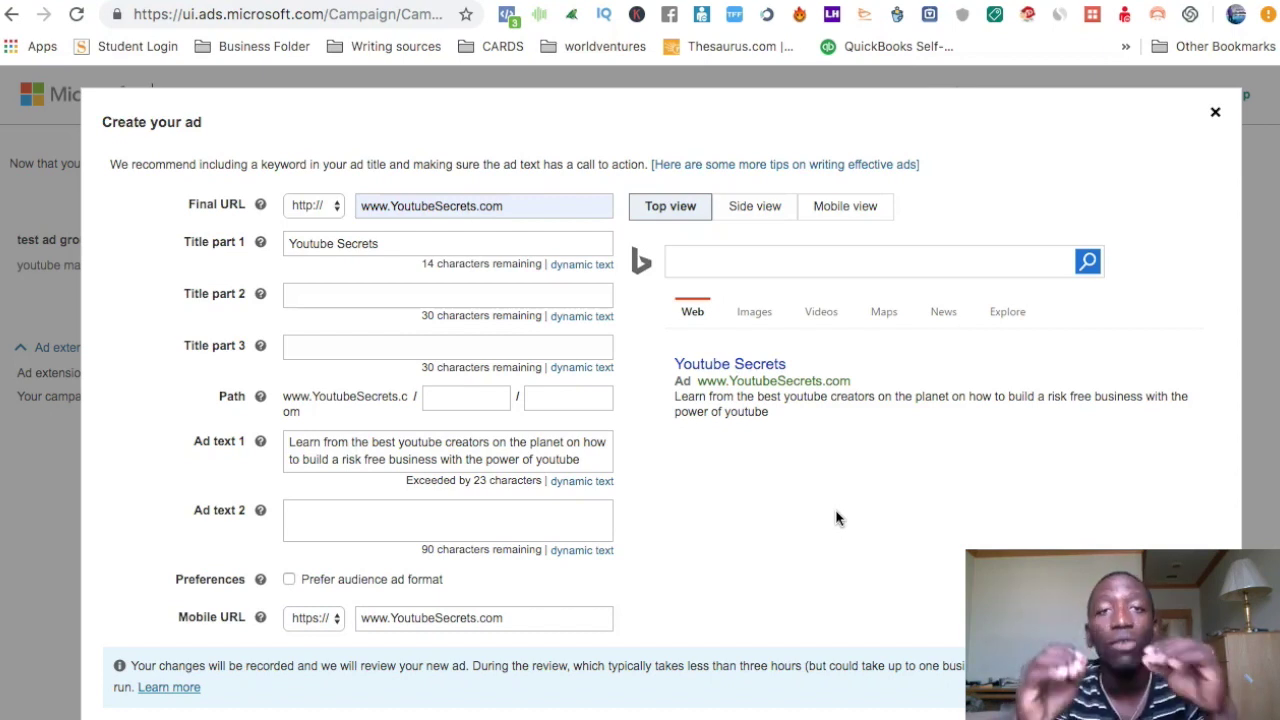
pyautogui.scroll(-3, 492, 503)
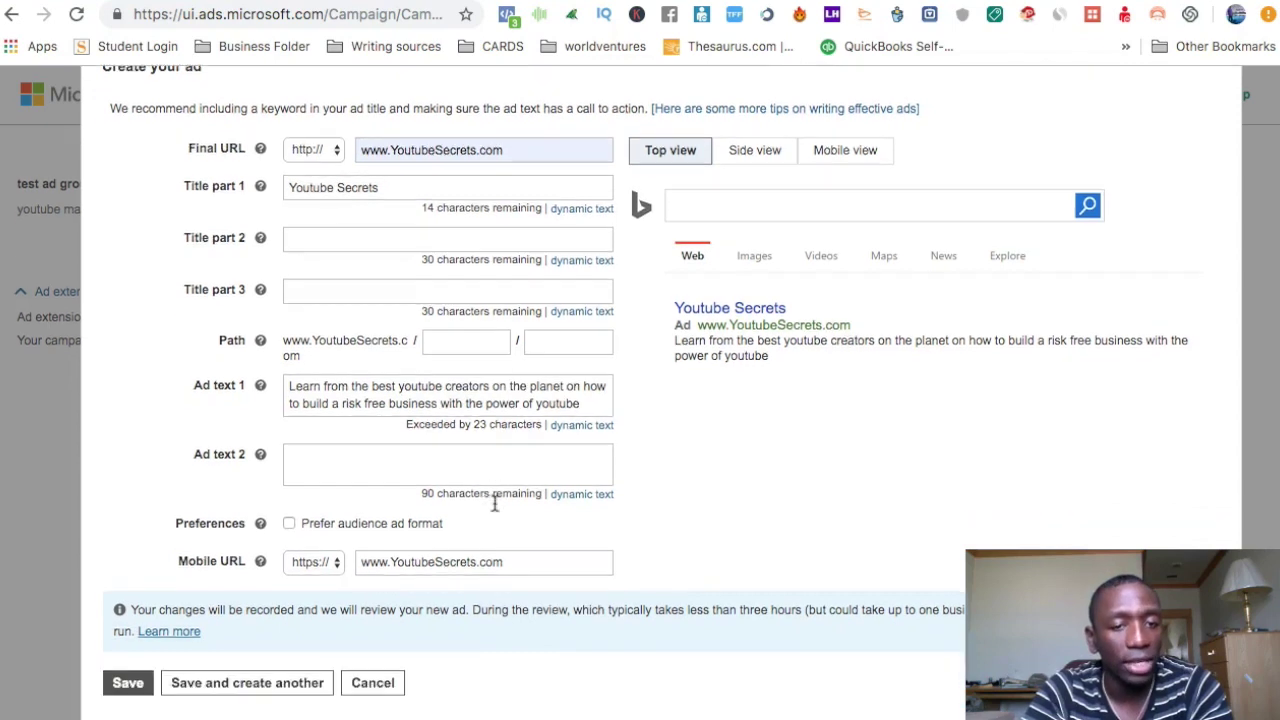
pyautogui.click(127, 582)
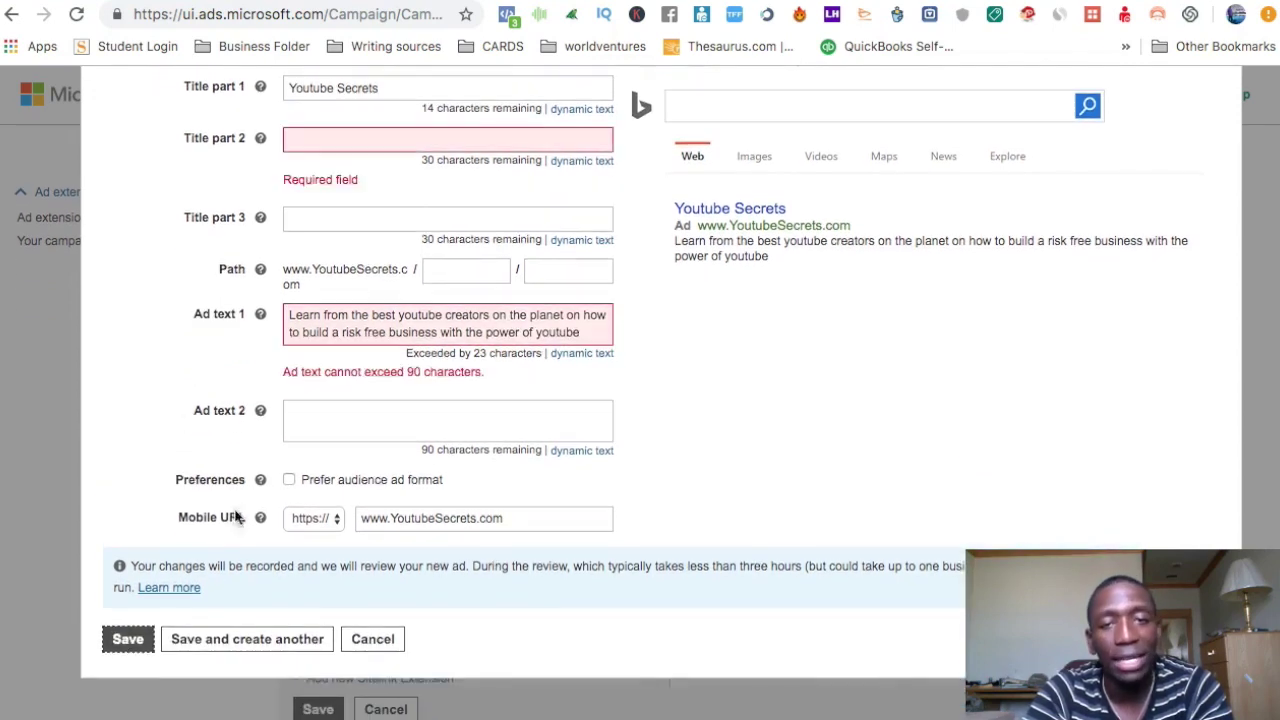
# - Set Title part 2 to "Test", shorten Ad text 1 so it ends at "on how to", and save the ad
pyautogui.click(348, 143)
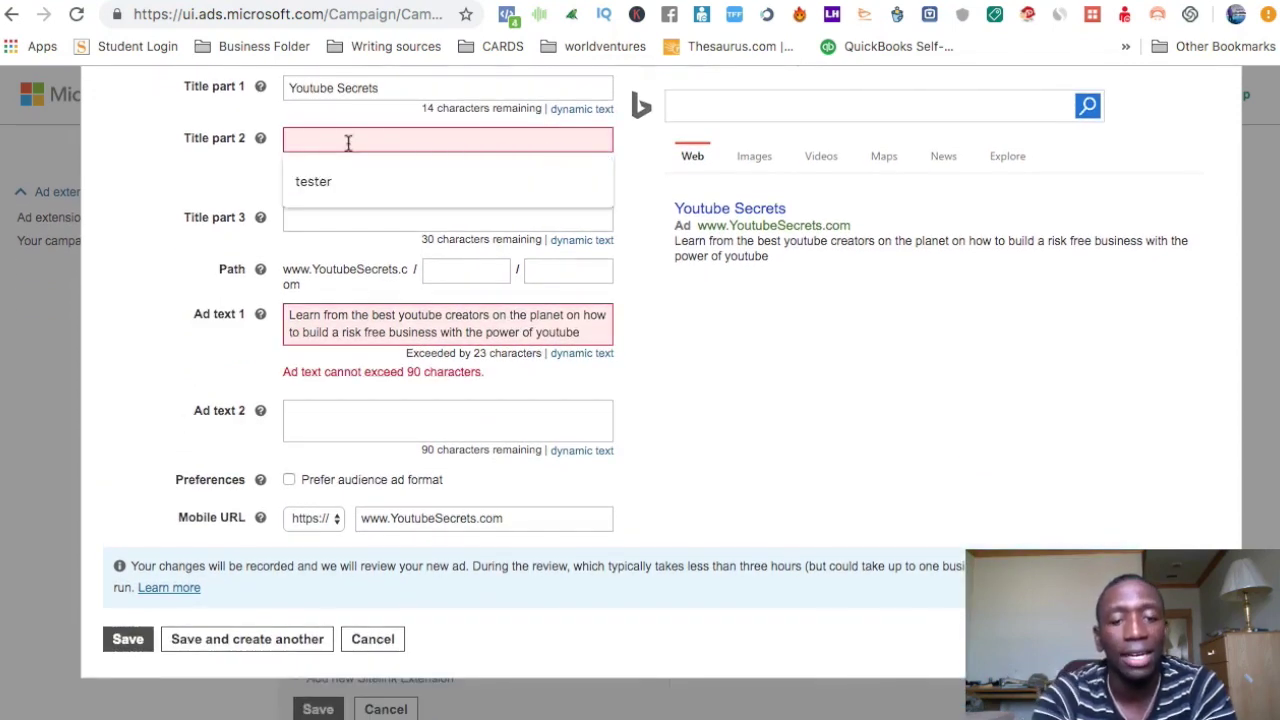
pyautogui.write('Test')
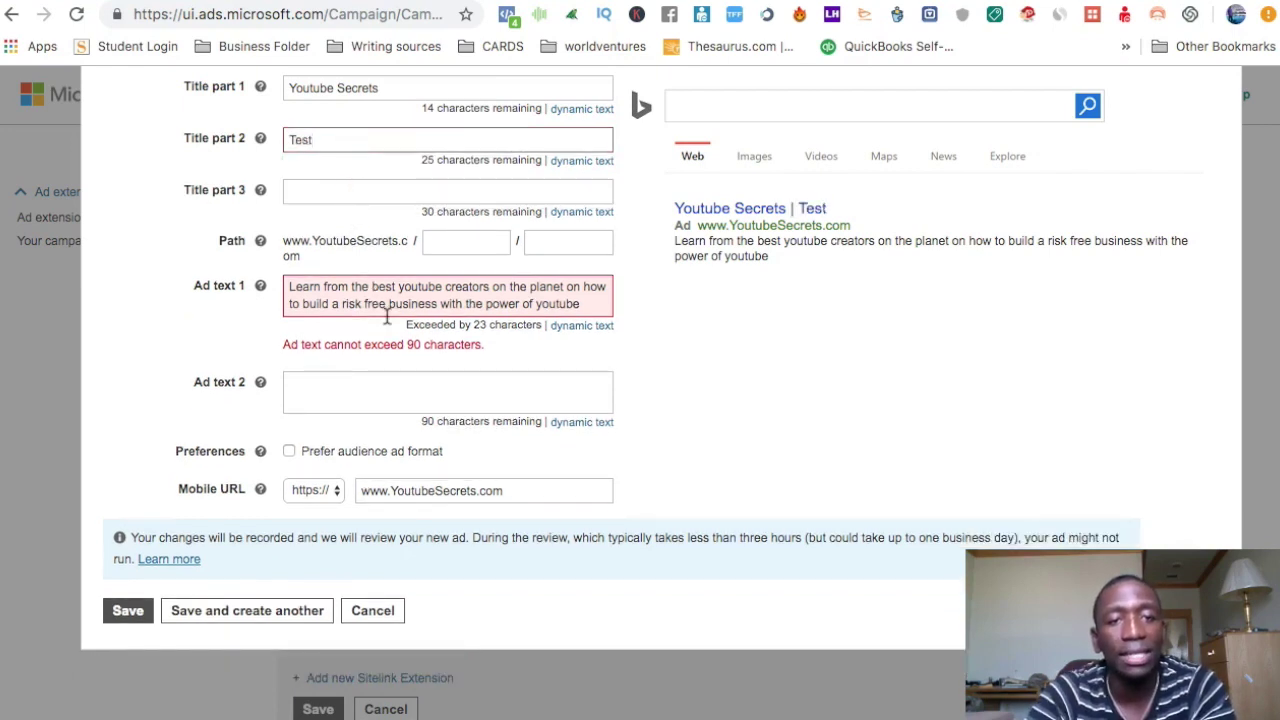
pyautogui.moveTo(588, 303); pyautogui.dragTo(297, 304)
pyautogui.press('BackSpace')
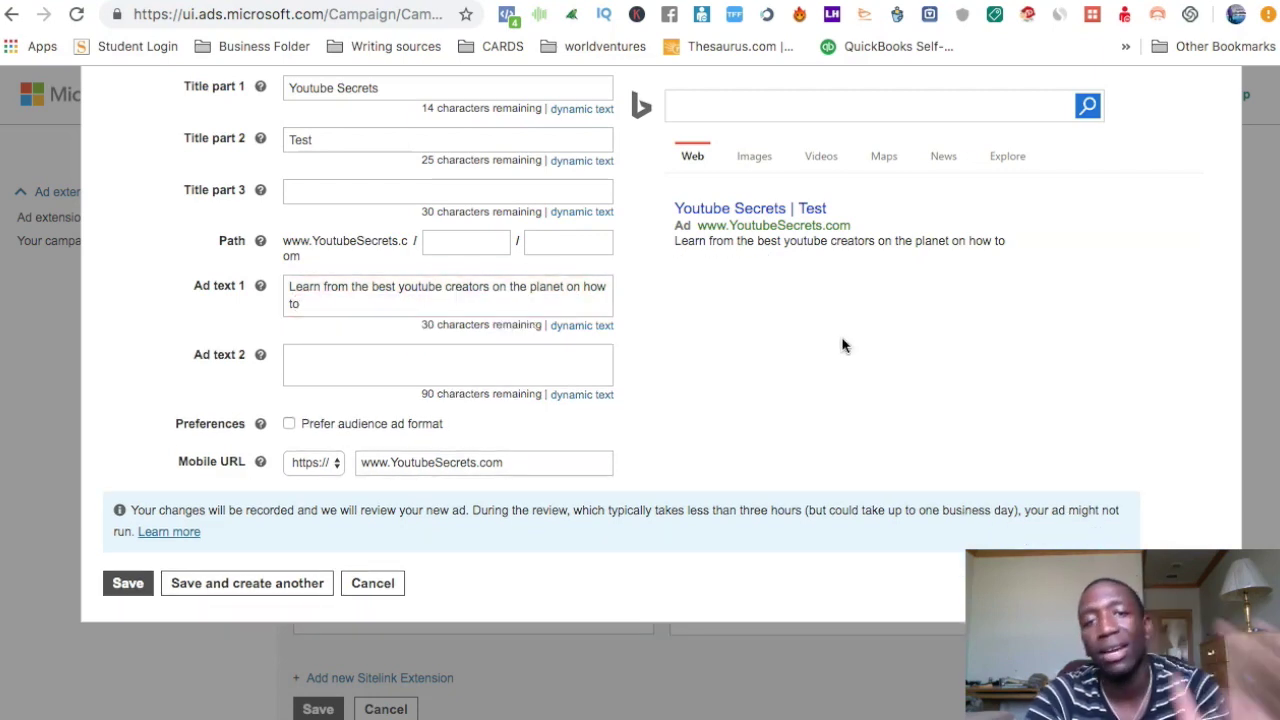
pyautogui.click(132, 586)
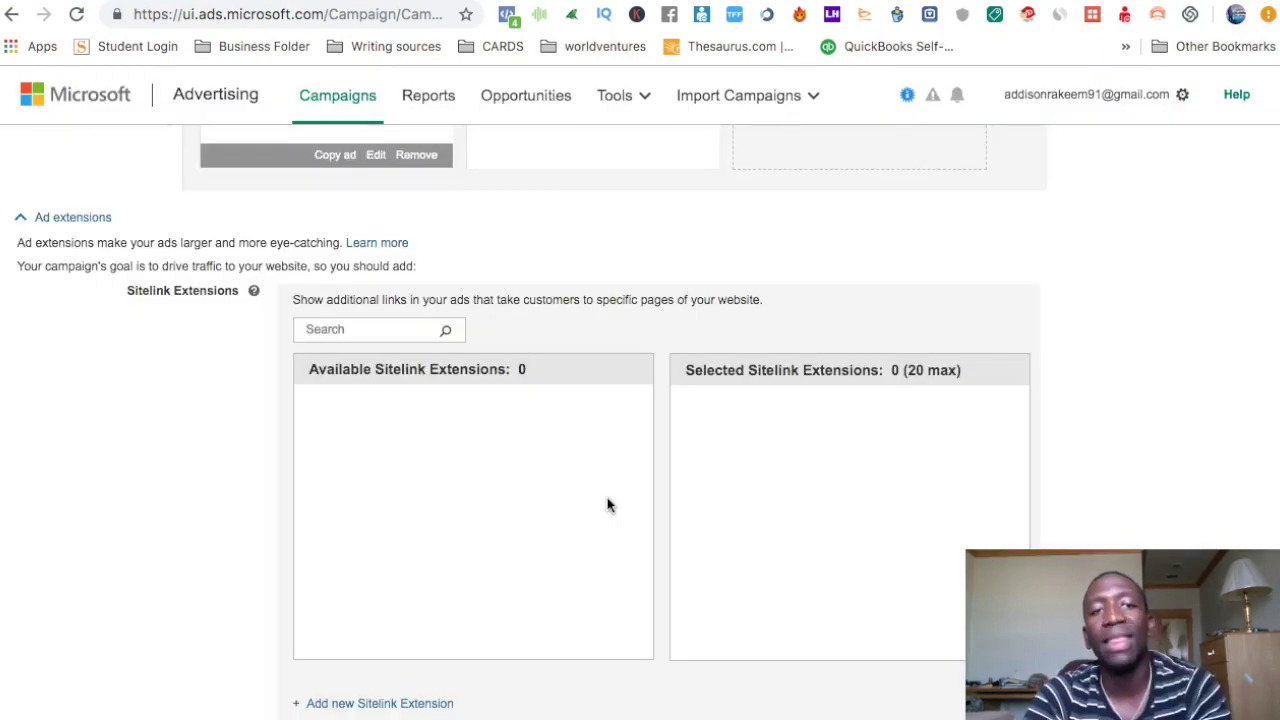
# - Leave the ad extensions unset, save this stage, and continue to the campaign's budget and bids
pyautogui.scroll(3, 553, 318)
pyautogui.scroll(-15, 555, 320)
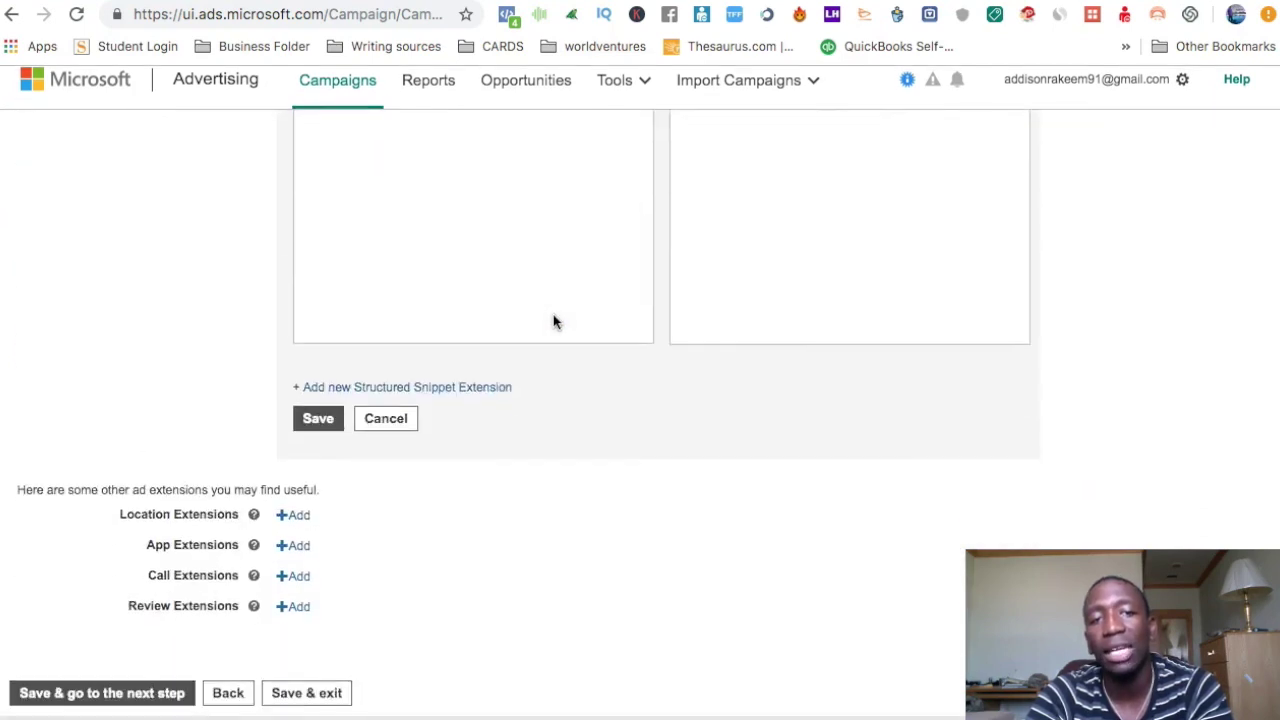
pyautogui.click(102, 700)
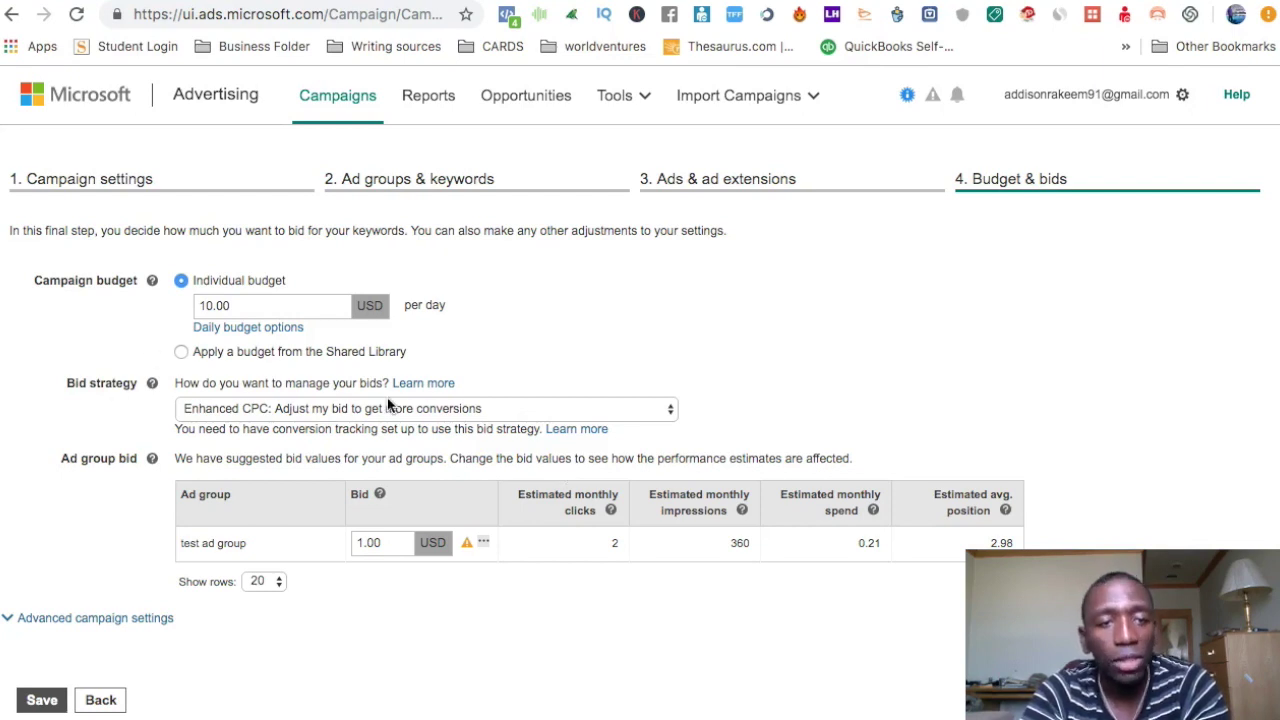
# - Set the bid strategy to "Manual: Use the bid I set", save the campaign, and dismiss the creation notice
pyautogui.click(512, 412)
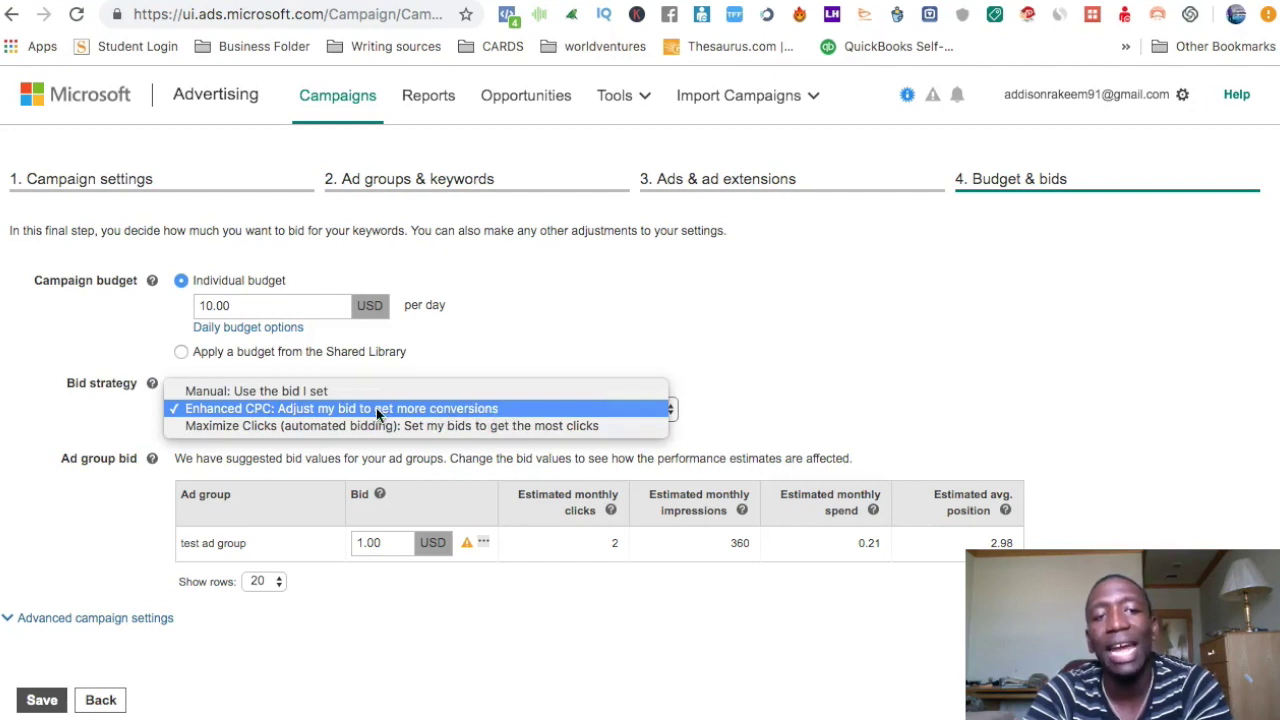
pyautogui.click(253, 392)
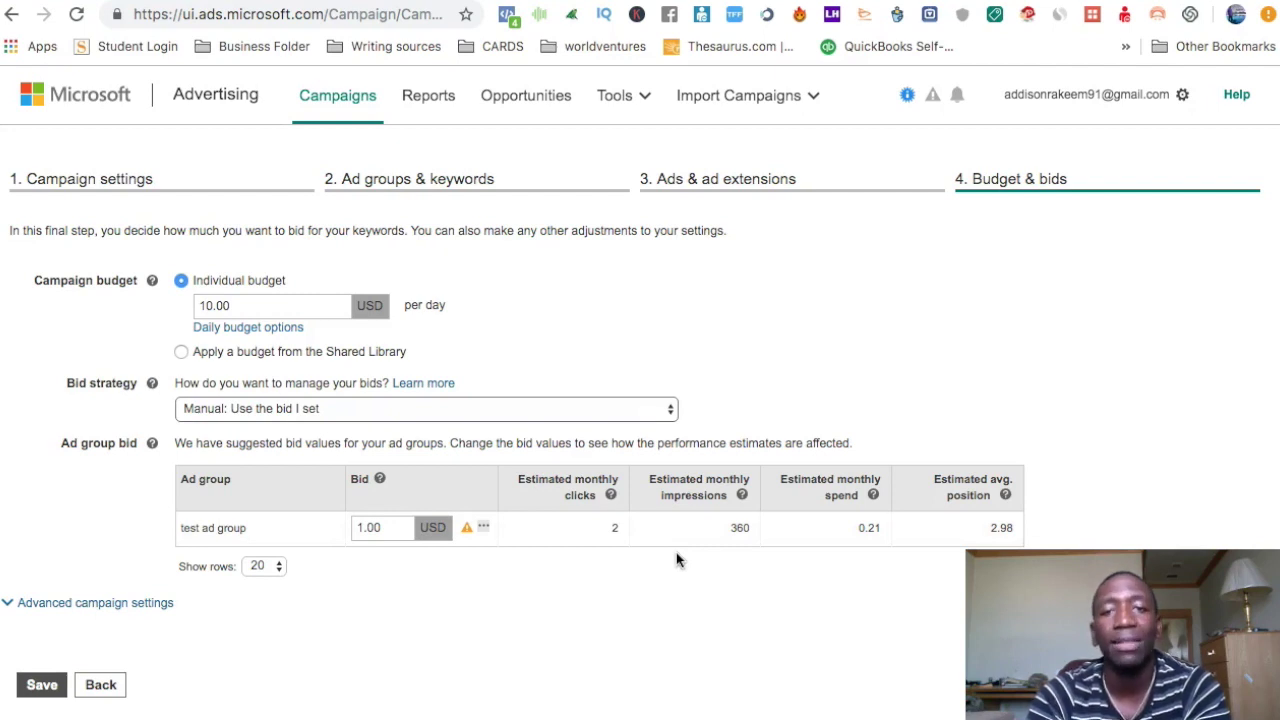
pyautogui.click(45, 686)
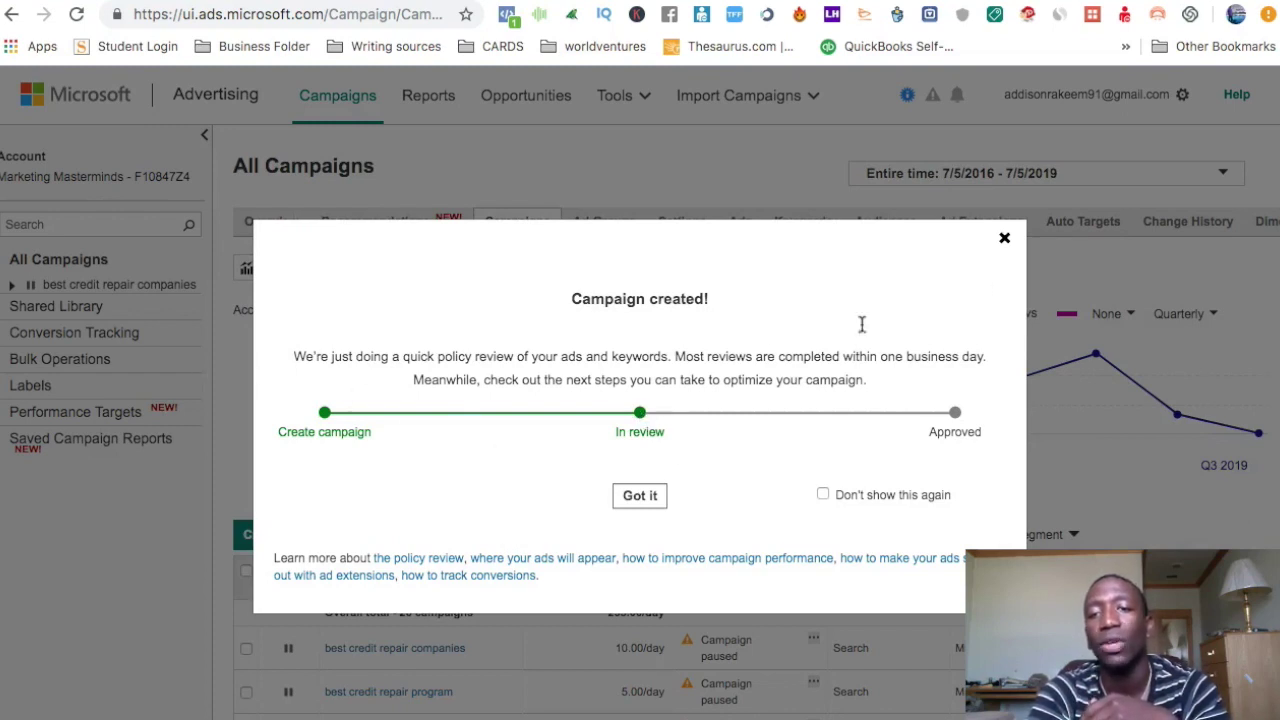
pyautogui.click(1004, 238)
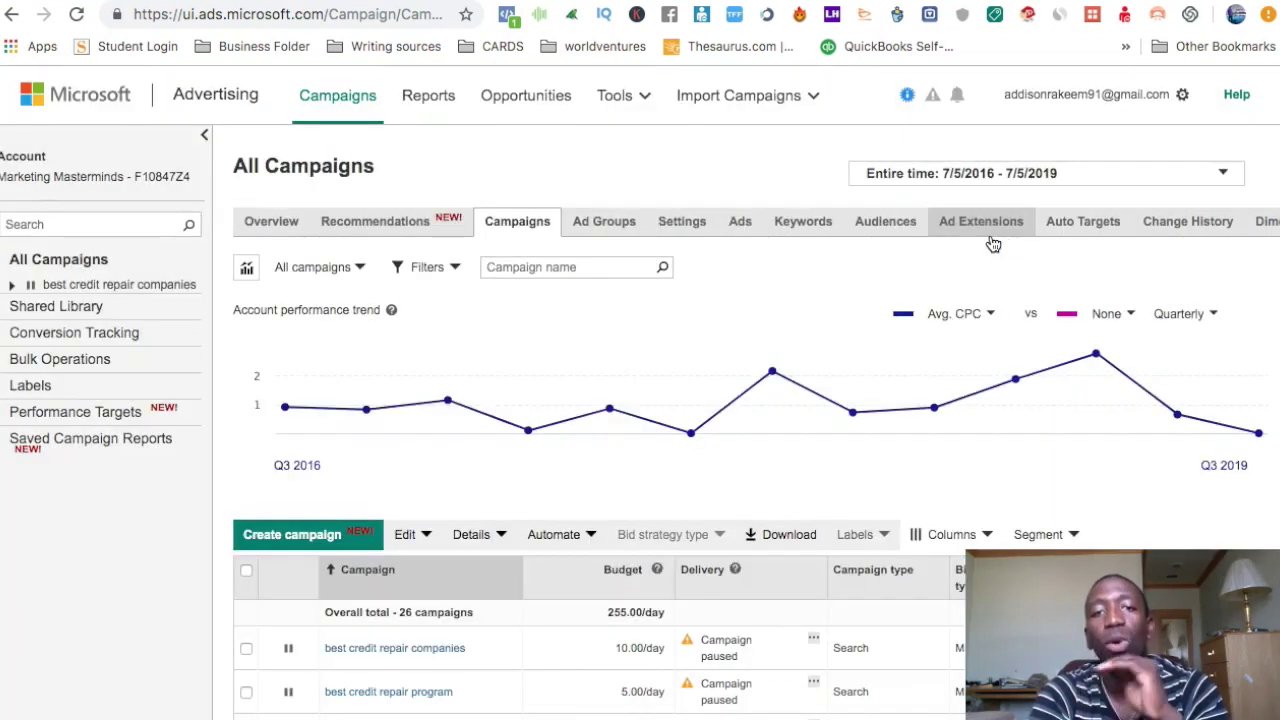
# - Filter the campaign list to all enabled campaigns and open the "Test" campaign
pyautogui.click(340, 268)
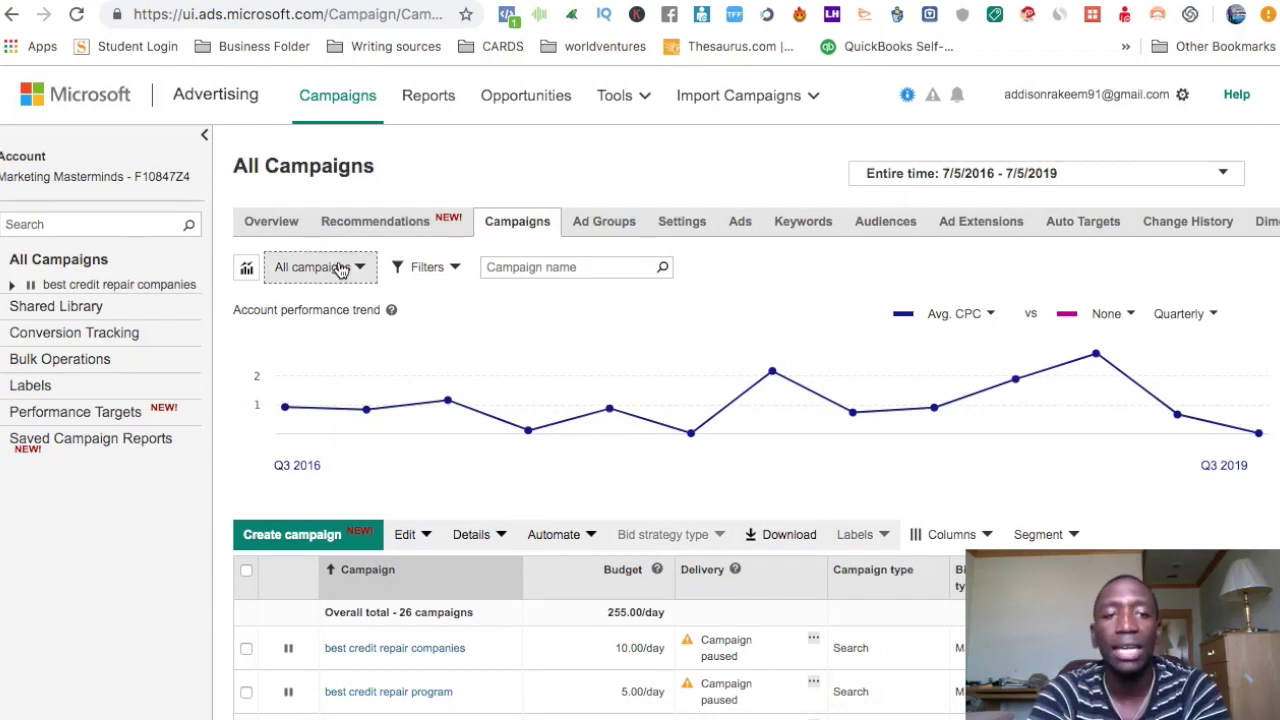
pyautogui.click(334, 333)
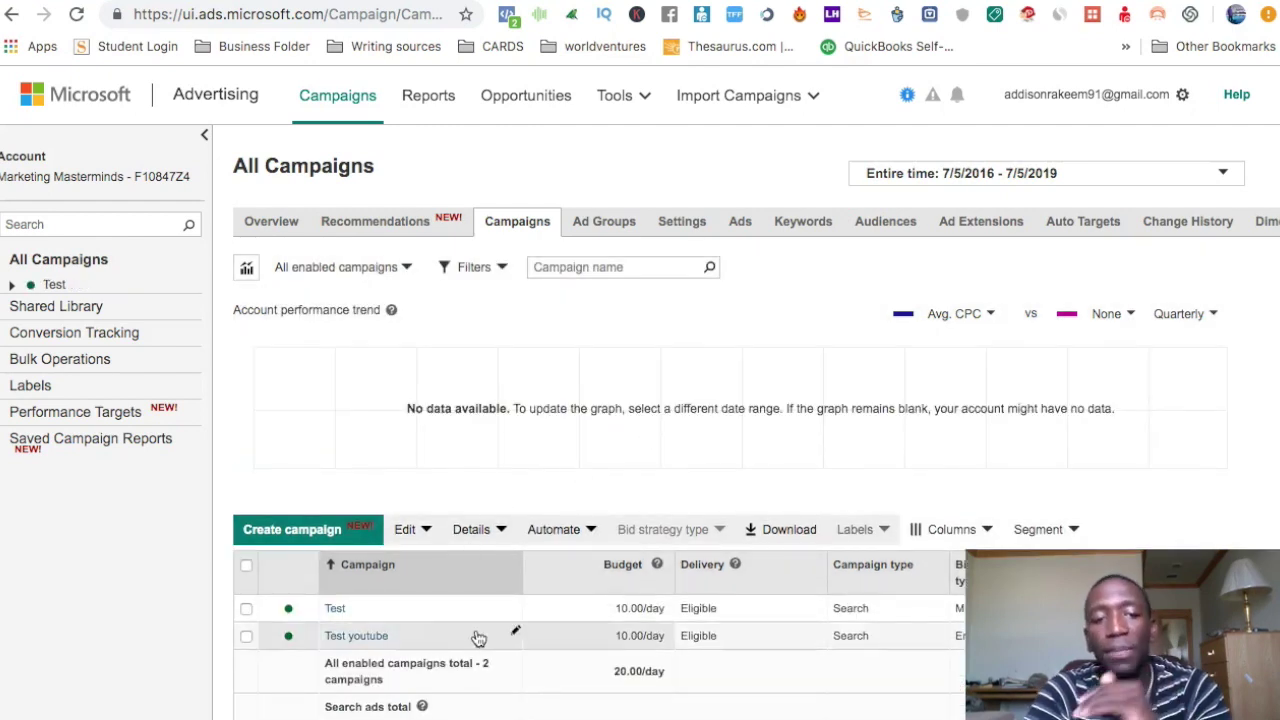
pyautogui.click(337, 610)
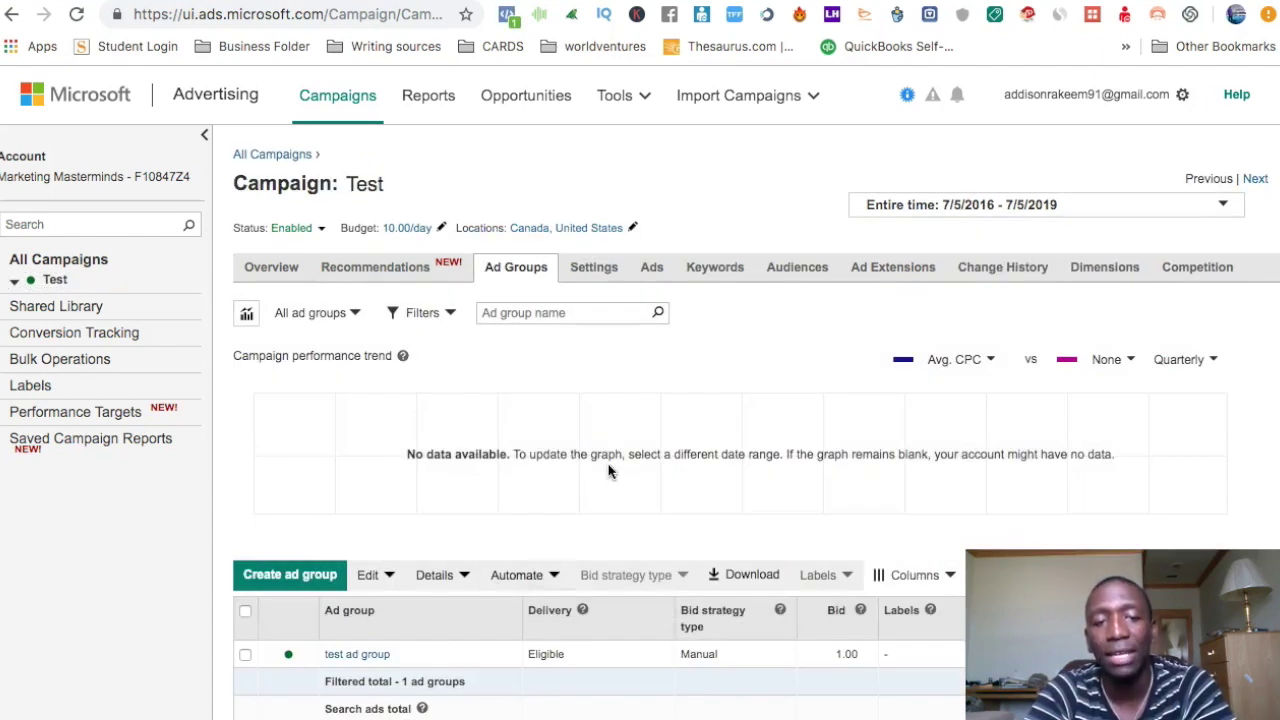
pyautogui.scroll(-2, 608, 466)
pyautogui.scroll(2, 608, 464)
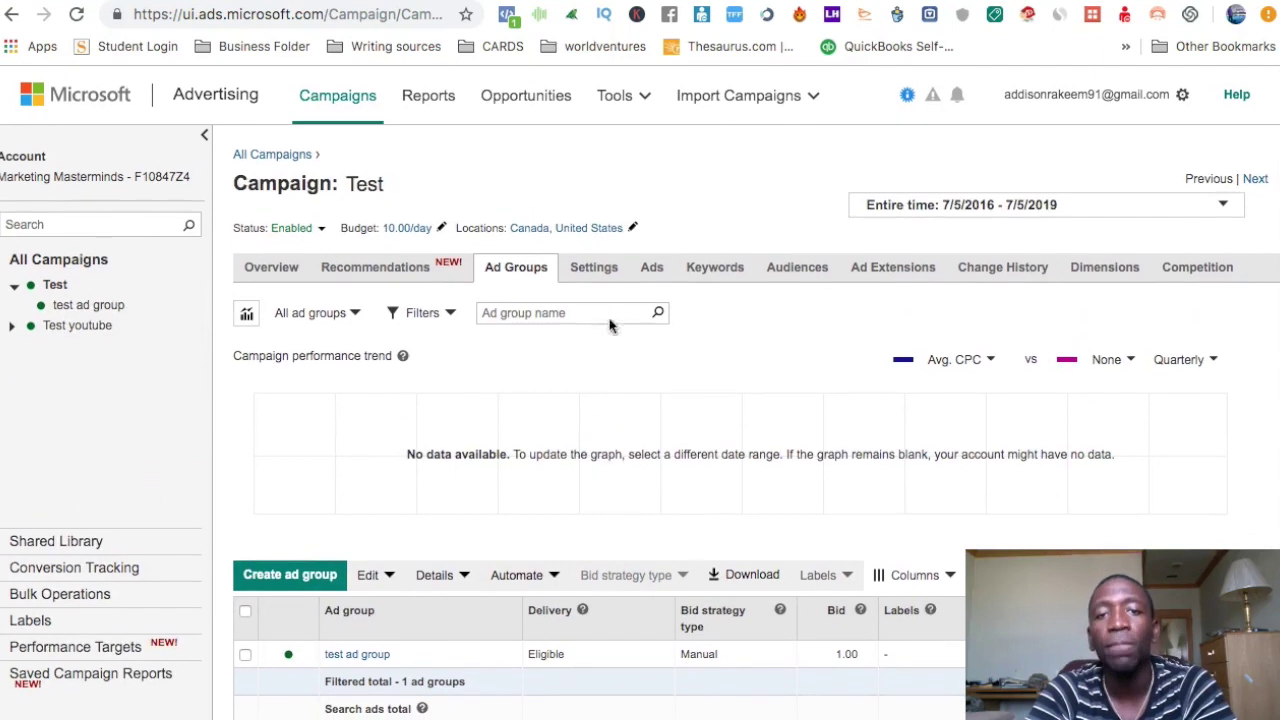
# - Open the Test campaign's "Youtube Secrets | Test" ad for editing and expand its Ad URL options
pyautogui.click(655, 272)
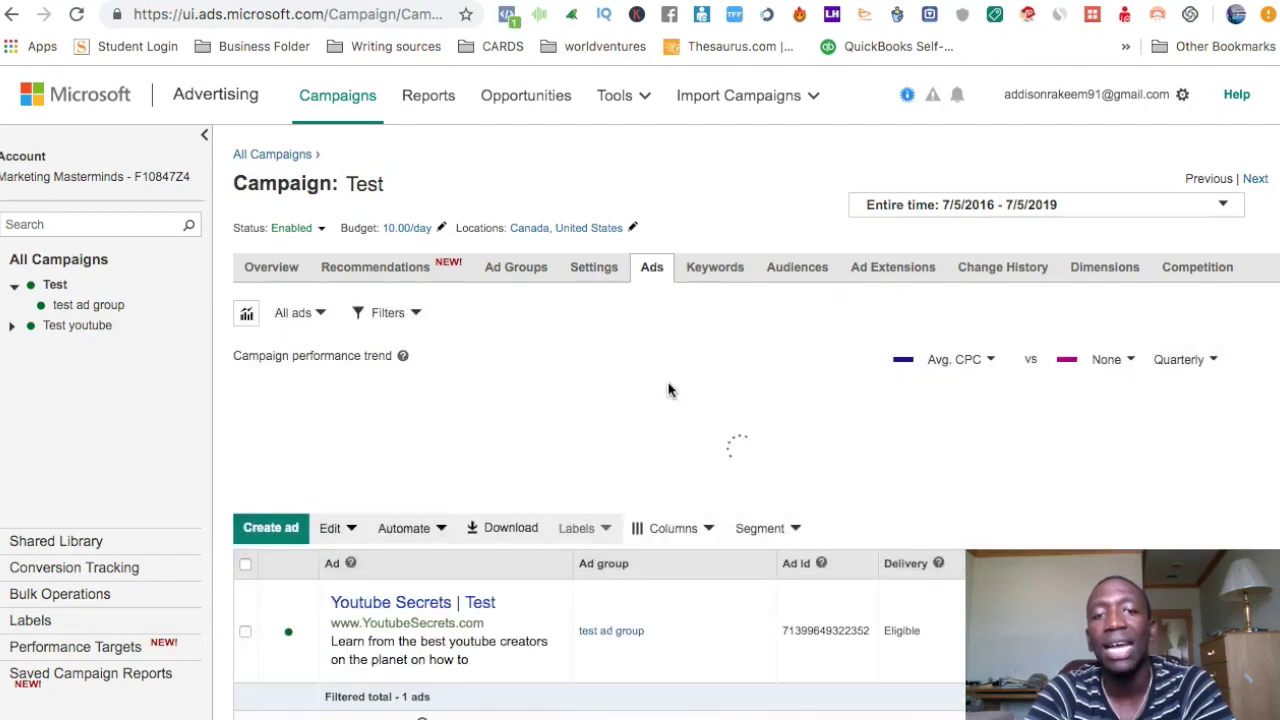
pyautogui.scroll(-4, 669, 389)
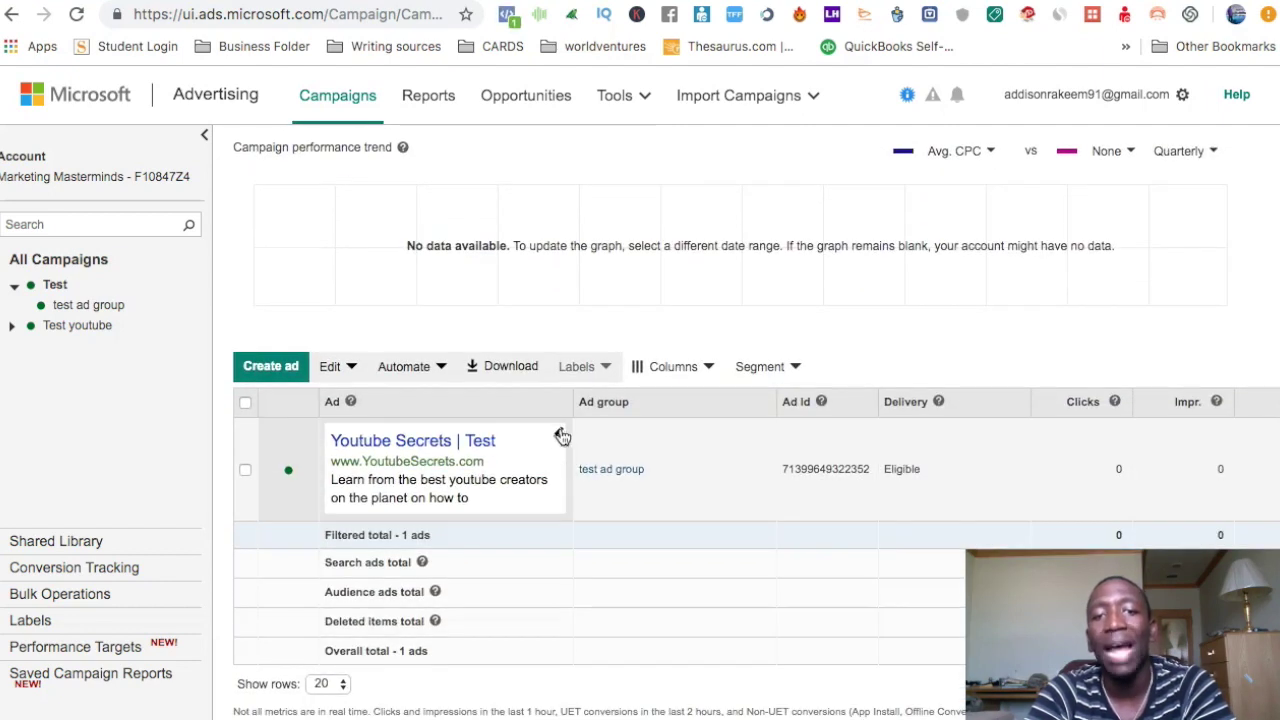
pyautogui.click(563, 438)
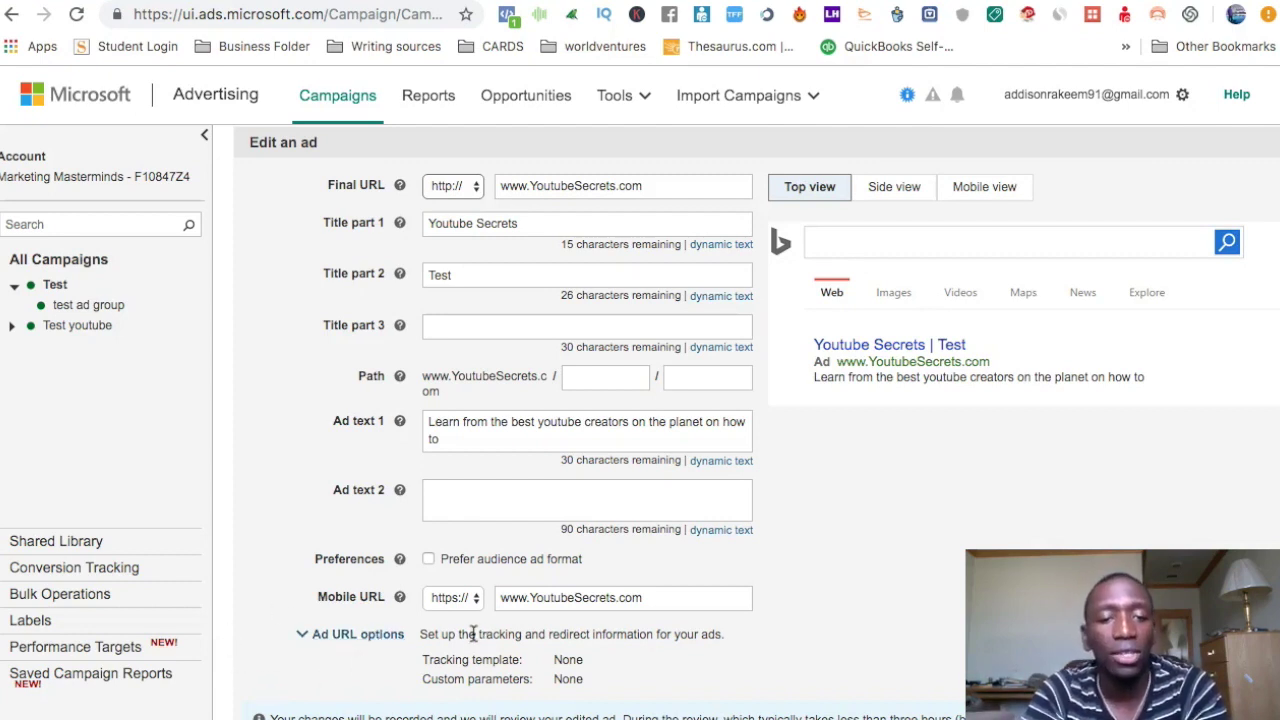
pyautogui.click(350, 636)
pyautogui.scroll(-1, 897, 563)
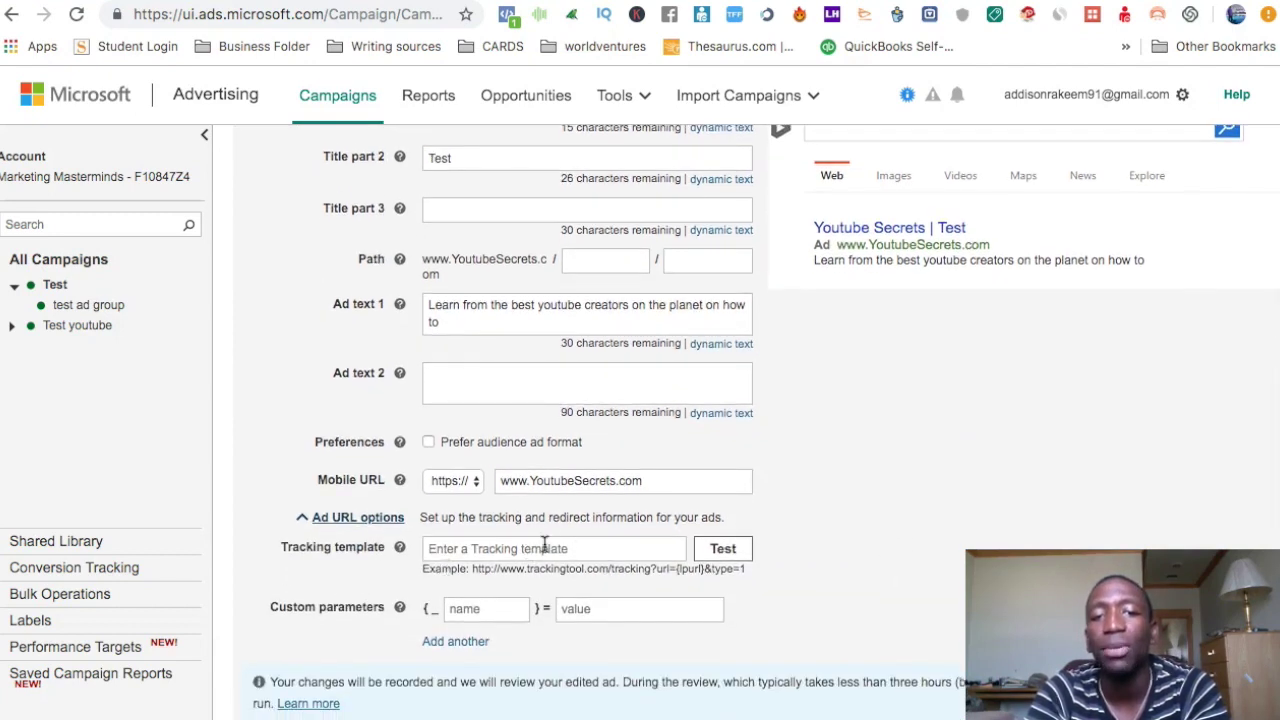
# - Copy the "tracking for youtube" tracking link from ClickMagick into the ad's Tracking template in Microsoft Advertising, and collapse the Ad URL options
pyautogui.click(800, 2)
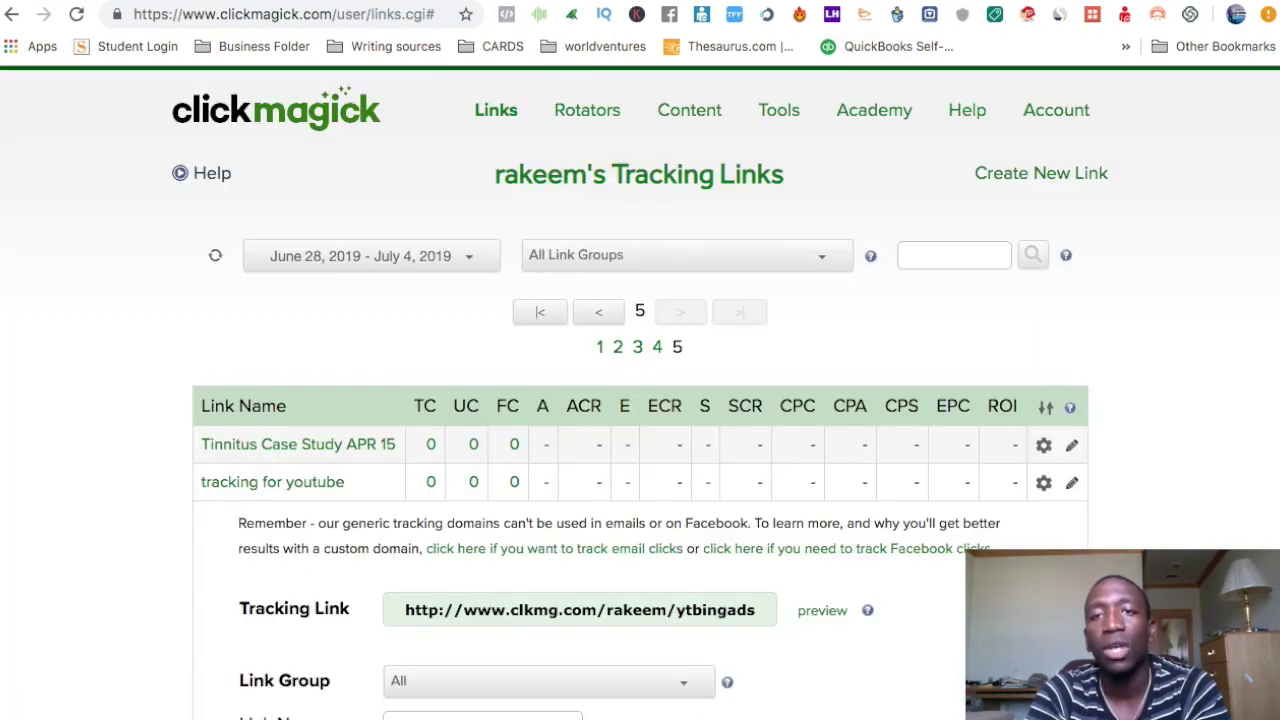
pyautogui.click(1044, 483)
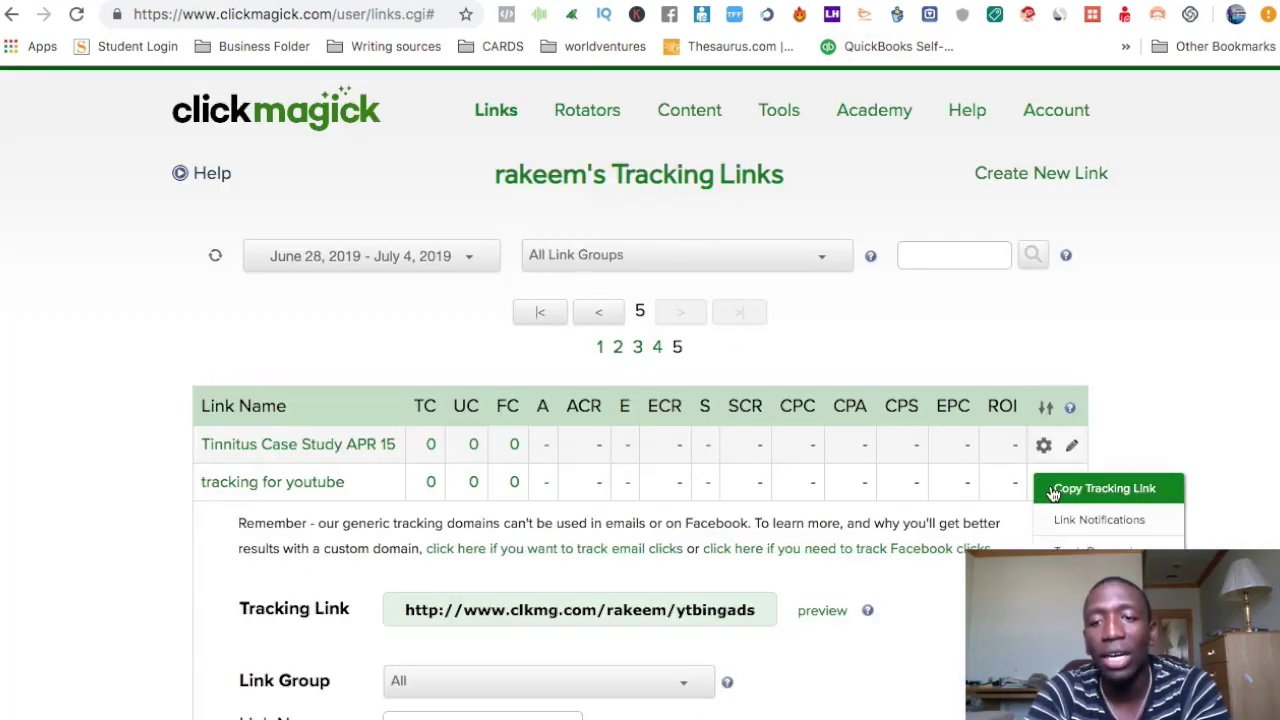
pyautogui.click(1074, 491)
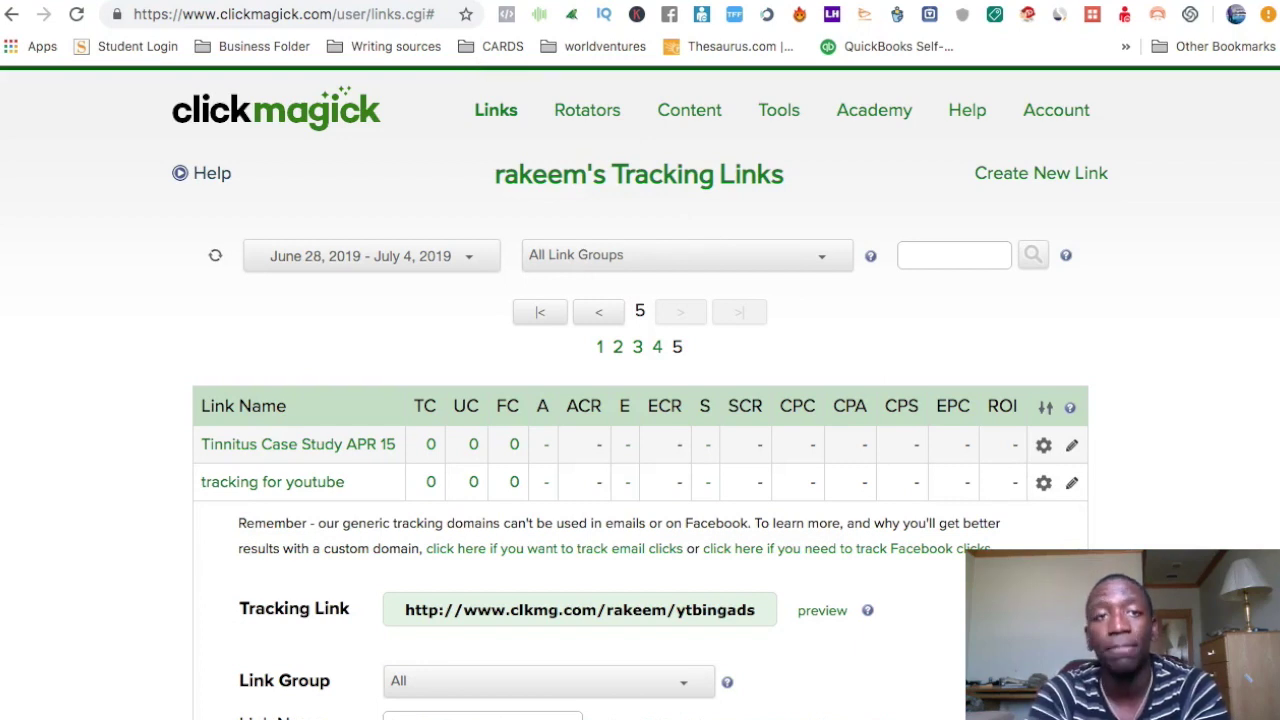
pyautogui.click(452, 2)
pyautogui.click(549, 550)
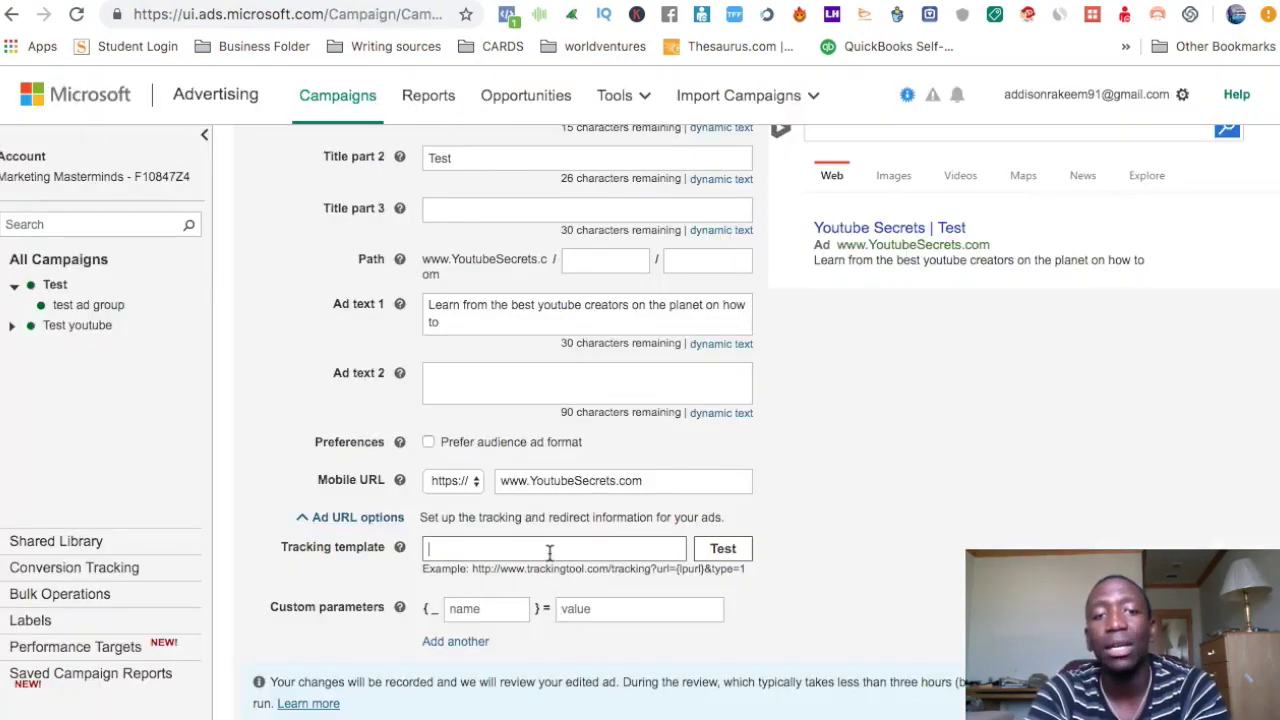
pyautogui.hotkey('ctrl', 'v')
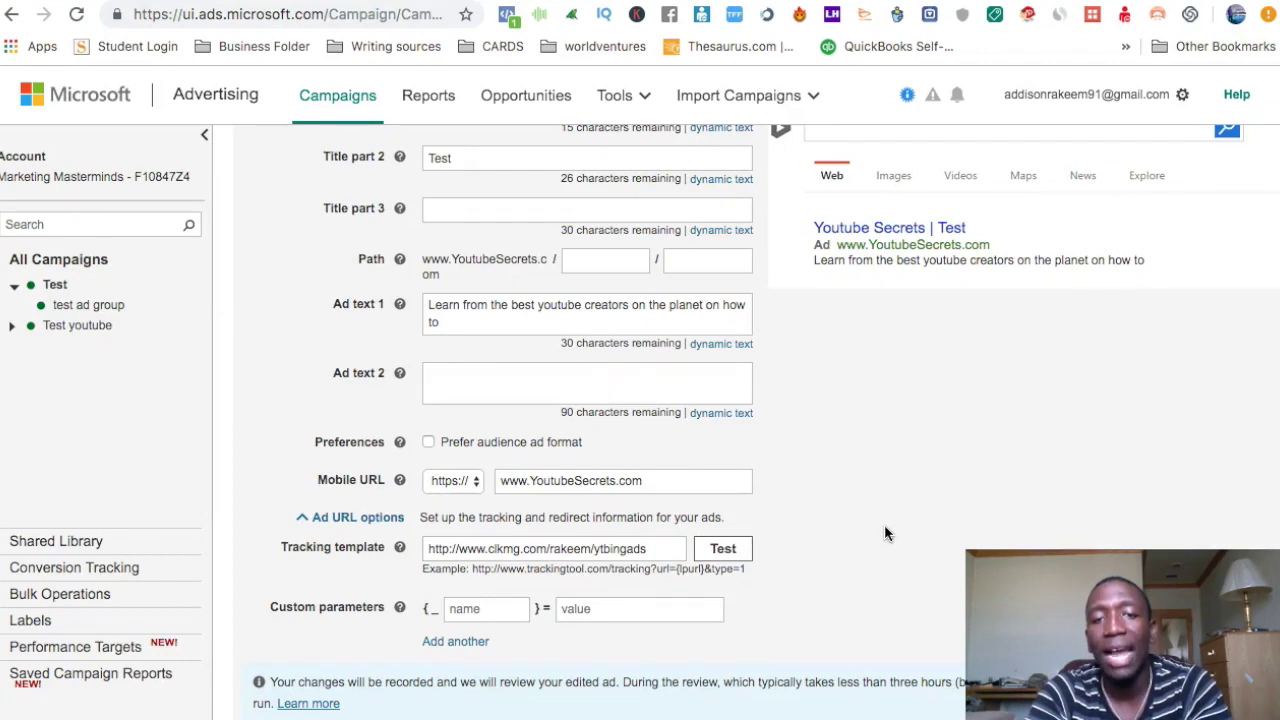
pyautogui.click(360, 518)
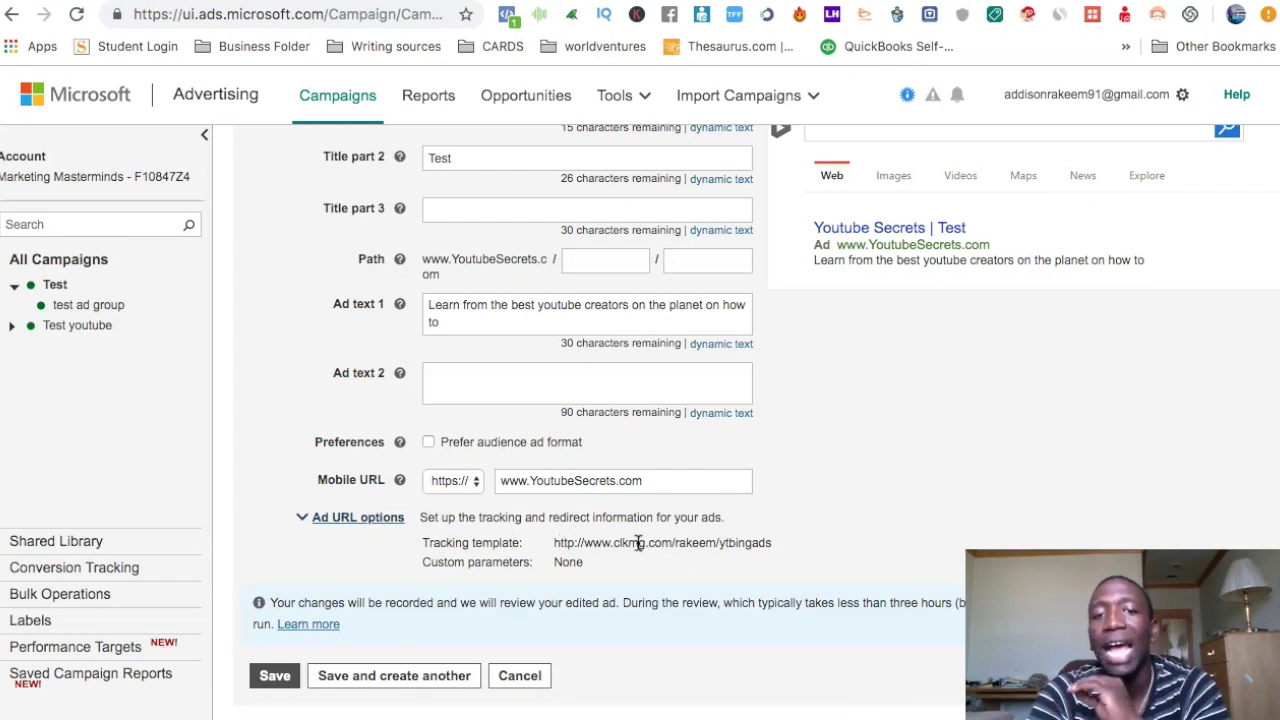
# - Review the ad's Final URL, Mobile URL and tracking template, and save the edited ad
pyautogui.scroll(3, 771, 503)
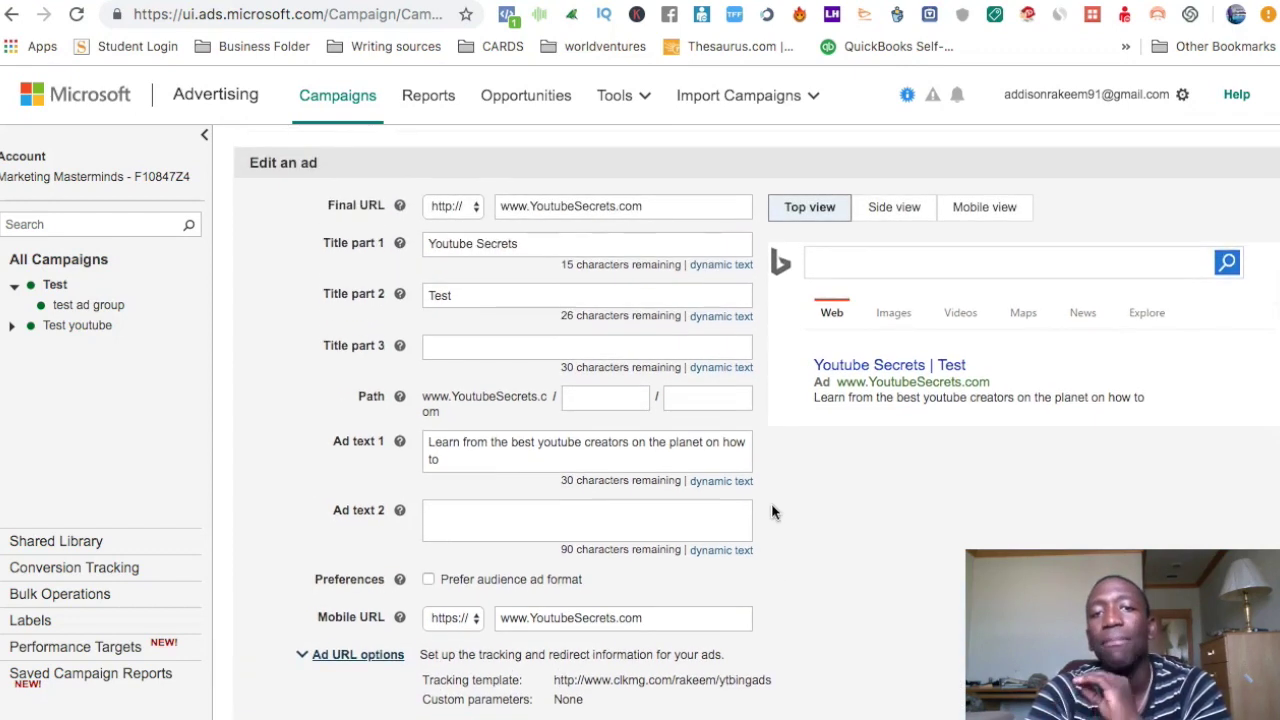
pyautogui.doubleClick(644, 207)
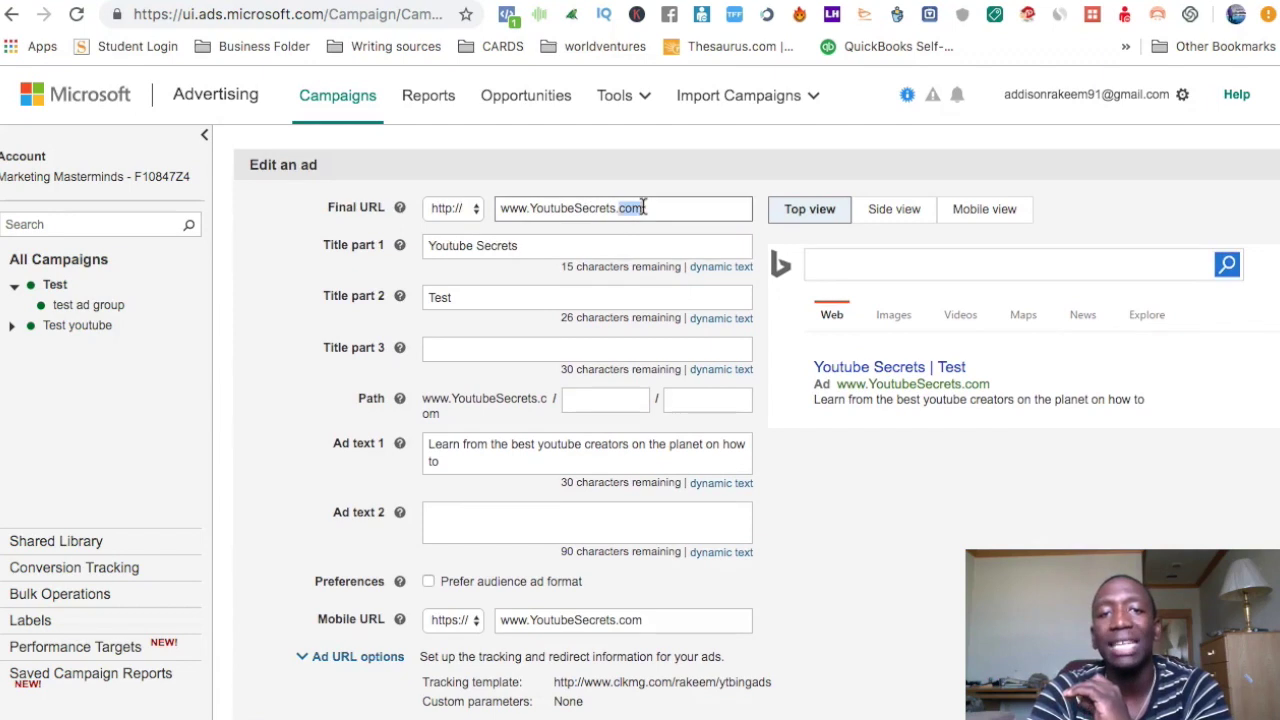
pyautogui.tripleClick(644, 207)
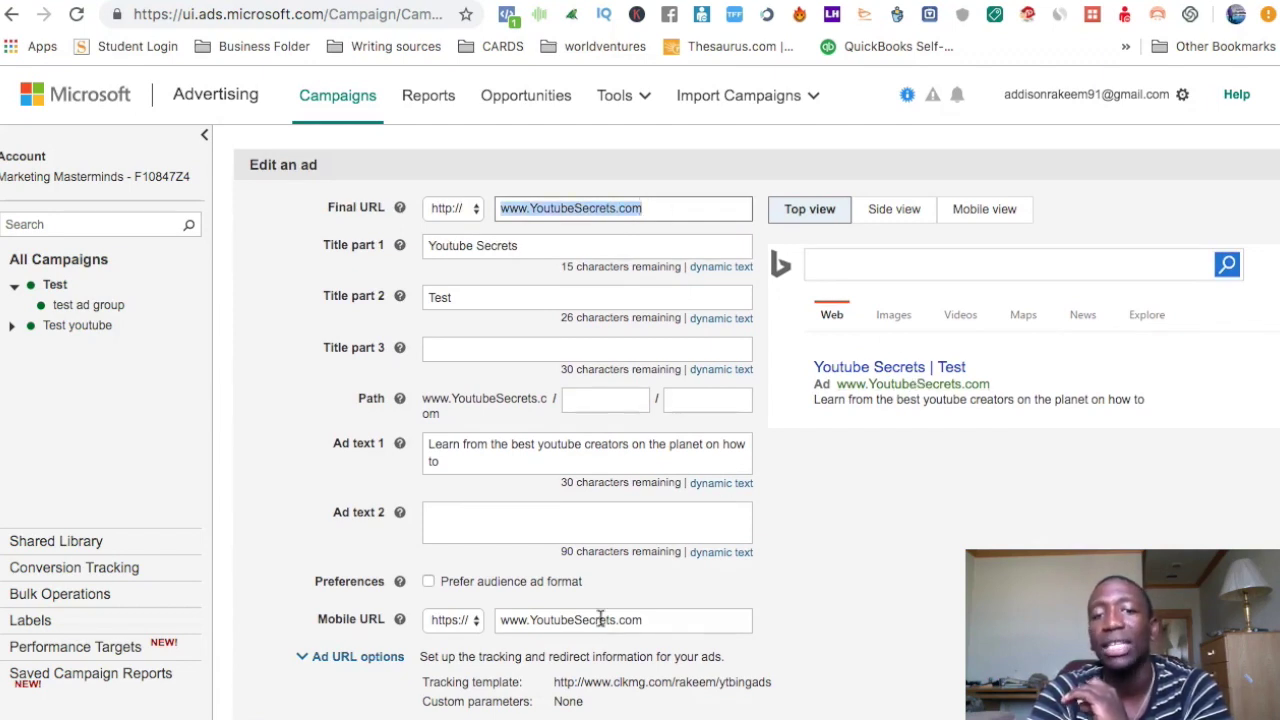
pyautogui.scroll(-3, 600, 619)
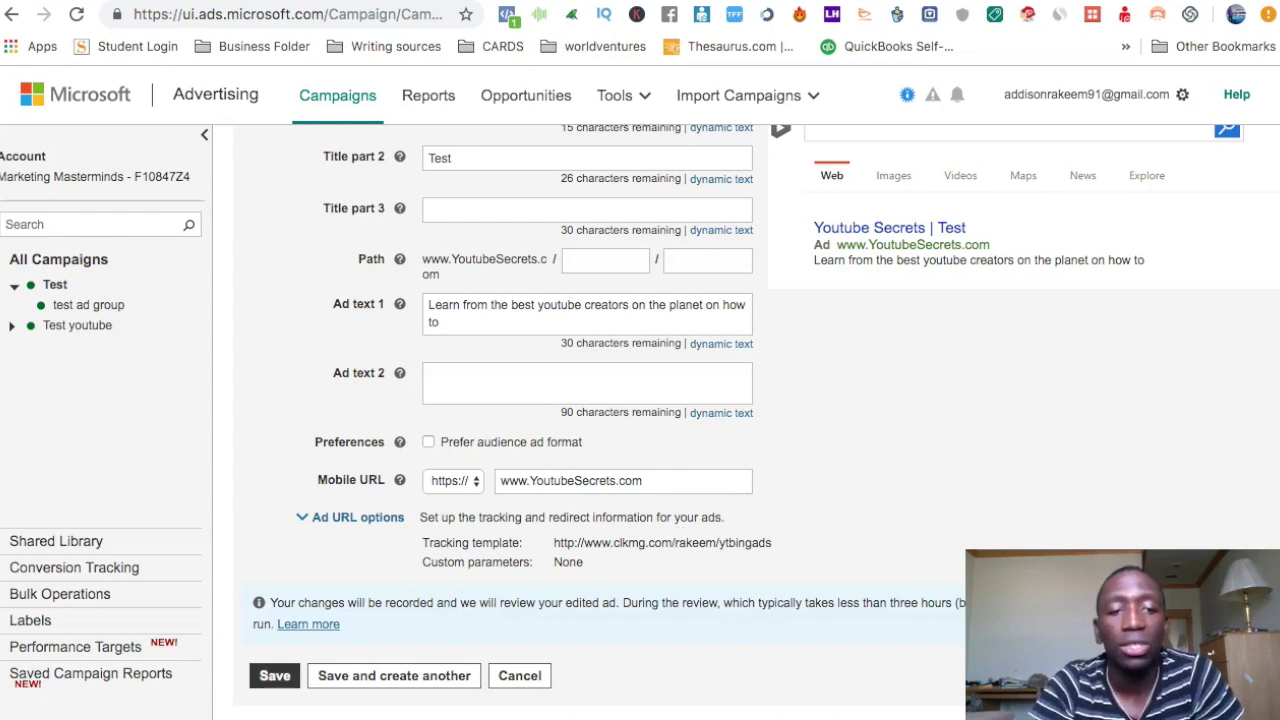
pyautogui.click(280, 679)
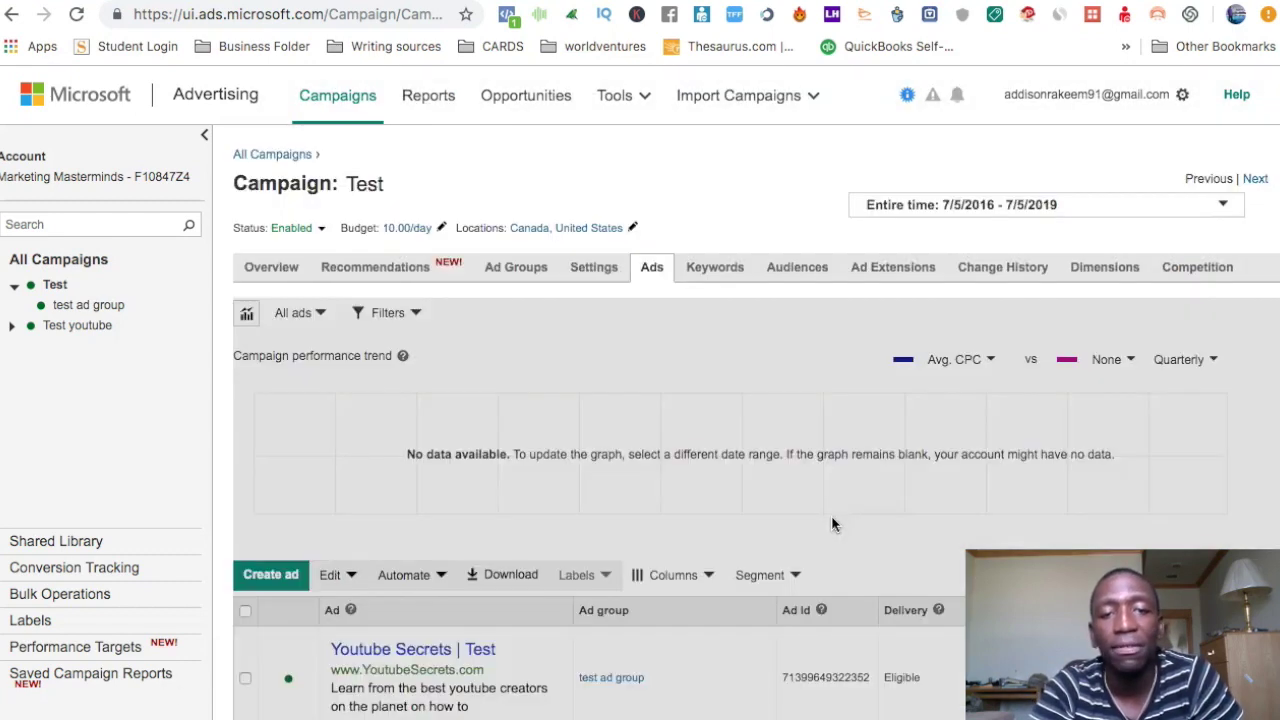